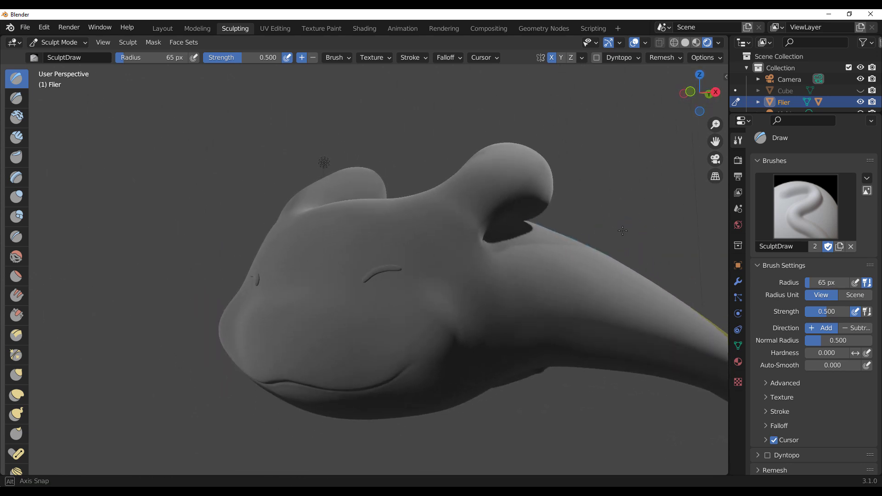
Switch the viewport to solid shading and set up the Draw Face Sets brush with a 153 px radius
{"action": "left_click", "coordinate": [685, 44]}
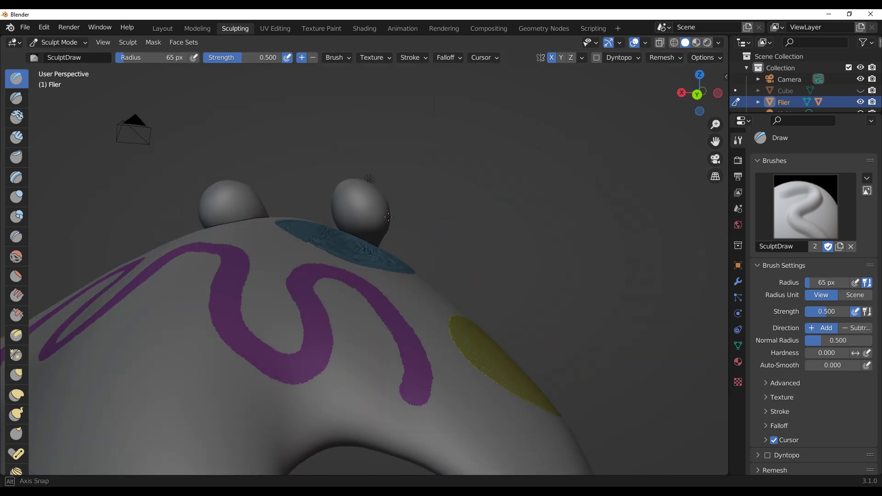
{"action": "scroll", "coordinate": [21, 315], "scroll_direction": "down", "scroll_amount": 10}
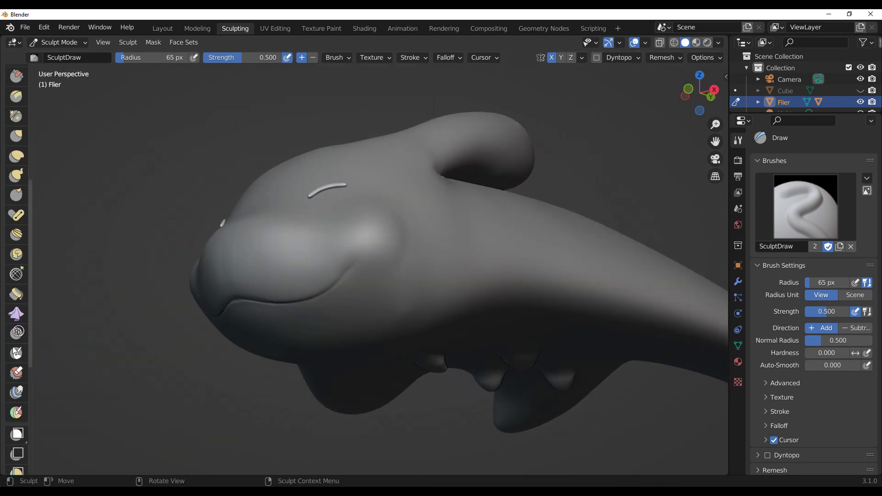
{"action": "left_click", "coordinate": [16, 412]}
{"action": "middle_click_drag", "start_coordinate": [89, 380], "coordinate": [365, 288]}
{"action": "key", "text": "f"}
{"action": "left_click", "coordinate": [406, 284]}
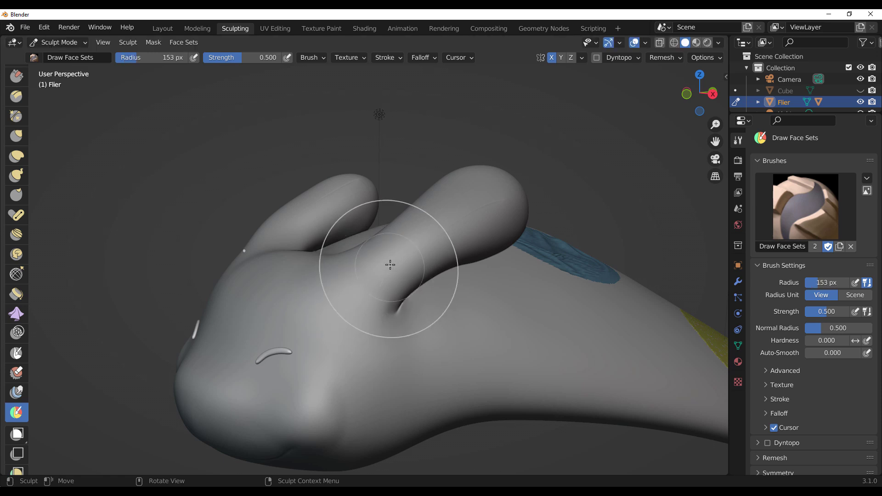
Paint separate face sets over the creature's ears and the top of its head
{"action": "left_click_drag", "start_coordinate": [405, 244], "coordinate": [490, 189]}
{"action": "left_click_drag", "start_coordinate": [351, 196], "coordinate": [289, 215]}
{"action": "middle_click_drag", "start_coordinate": [289, 216], "coordinate": [436, 221]}
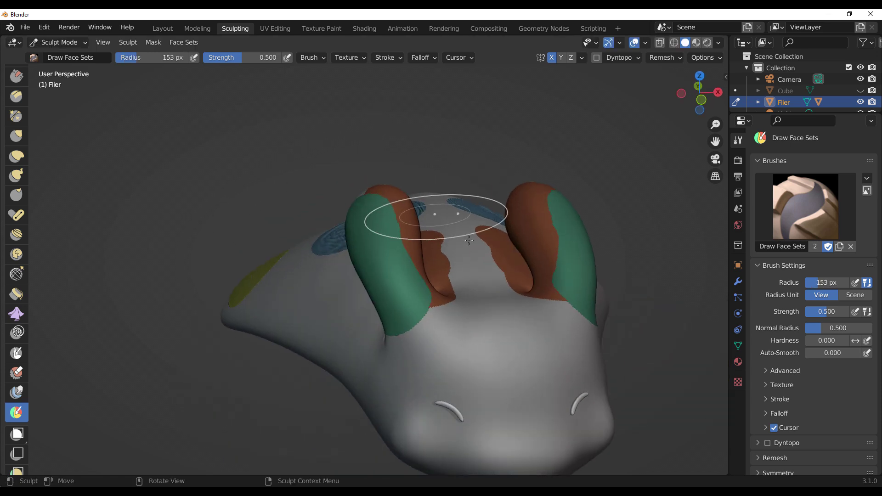
{"action": "mouse_move", "coordinate": [519, 285]}
{"action": "left_mouse_down"}
{"action": "mouse_move", "coordinate": [453, 248]}
{"action": "mouse_move", "coordinate": [487, 252]}
{"action": "mouse_move", "coordinate": [502, 319]}
{"action": "left_mouse_up"}
{"action": "mouse_move", "coordinate": [546, 227]}
{"action": "middle_mouse_down"}
{"action": "mouse_move", "coordinate": [330, 301]}
{"action": "mouse_move", "coordinate": [345, 269]}
{"action": "middle_mouse_up"}
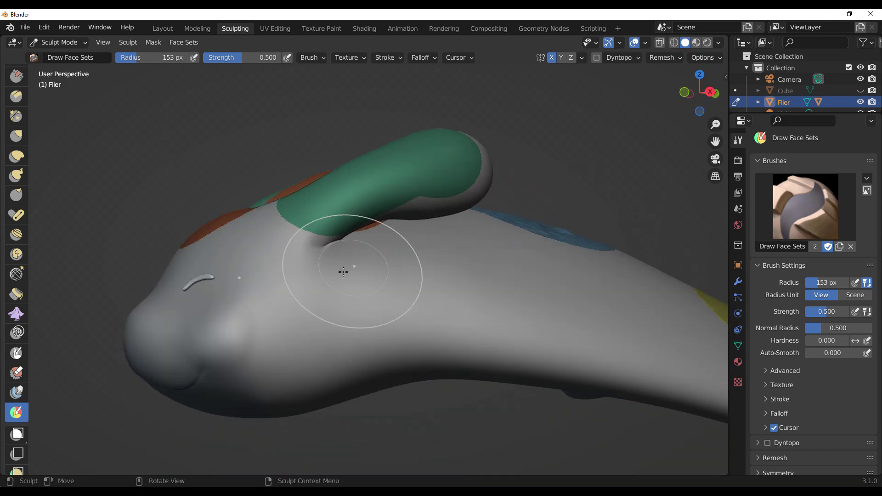
Paint a face set on the body below the ear and trim its lower edge back with the body's own face set
{"action": "mouse_move", "coordinate": [344, 269]}
{"action": "left_mouse_down"}
{"action": "mouse_move", "coordinate": [353, 276]}
{"action": "mouse_move", "coordinate": [393, 250]}
{"action": "left_mouse_up"}
{"action": "left_click_drag", "start_coordinate": [358, 284], "coordinate": [478, 274]}
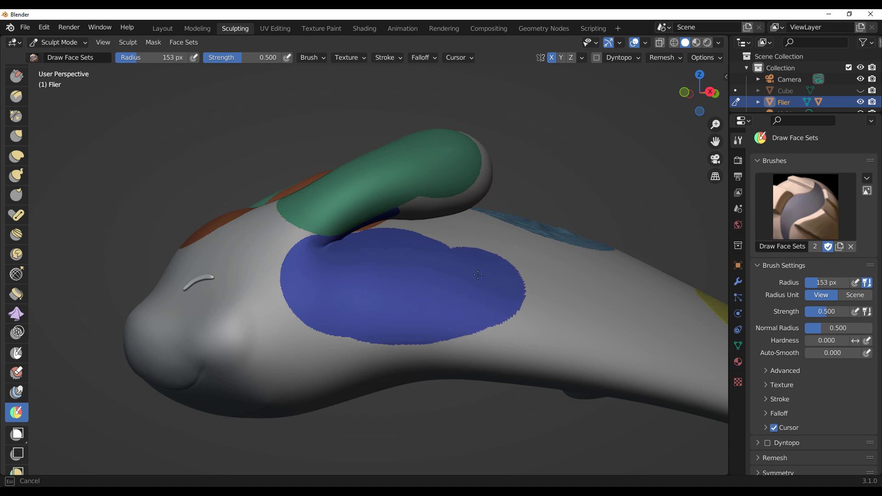
{"action": "mouse_move", "coordinate": [547, 297]}
{"action": "left_mouse_down", "text": "ctrl"}
{"action": "mouse_move", "coordinate": [454, 334]}
{"action": "mouse_move", "coordinate": [309, 319]}
{"action": "mouse_move", "coordinate": [292, 286]}
{"action": "left_mouse_up", "text": "ctrl"}
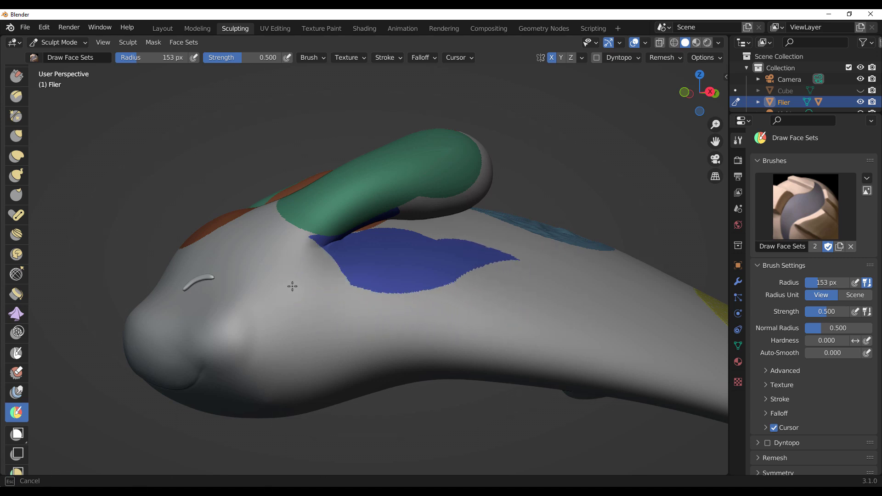
Paint more face sets along the creature's flank with a 75 px brush, trimming the rear patch to a thin strip with the body's face set
{"action": "mouse_move", "coordinate": [468, 325]}
{"action": "middle_mouse_down"}
{"action": "mouse_move", "coordinate": [531, 349]}
{"action": "mouse_move", "coordinate": [352, 319]}
{"action": "mouse_move", "coordinate": [285, 328]}
{"action": "middle_mouse_up"}
{"action": "scroll", "coordinate": [333, 308], "scroll_direction": "up", "scroll_amount": 5}
{"action": "key", "text": "f"}
{"action": "left_click", "coordinate": [370, 332]}
{"action": "mouse_move", "coordinate": [234, 365]}
{"action": "left_mouse_down"}
{"action": "mouse_move", "coordinate": [390, 312]}
{"action": "mouse_move", "coordinate": [462, 324]}
{"action": "mouse_move", "coordinate": [537, 321]}
{"action": "mouse_move", "coordinate": [604, 285]}
{"action": "left_mouse_up"}
{"action": "mouse_move", "coordinate": [423, 328]}
{"action": "left_mouse_down"}
{"action": "mouse_move", "coordinate": [394, 316]}
{"action": "mouse_move", "coordinate": [285, 333]}
{"action": "mouse_move", "coordinate": [294, 361]}
{"action": "mouse_move", "coordinate": [385, 325]}
{"action": "mouse_move", "coordinate": [452, 354]}
{"action": "mouse_move", "coordinate": [368, 299]}
{"action": "left_mouse_up"}
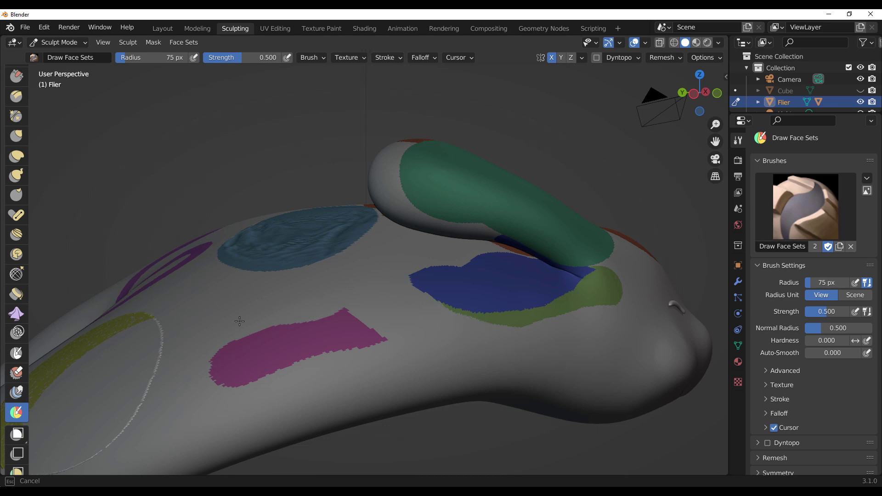
{"action": "left_click_drag", "start_coordinate": [254, 387], "coordinate": [396, 355]}
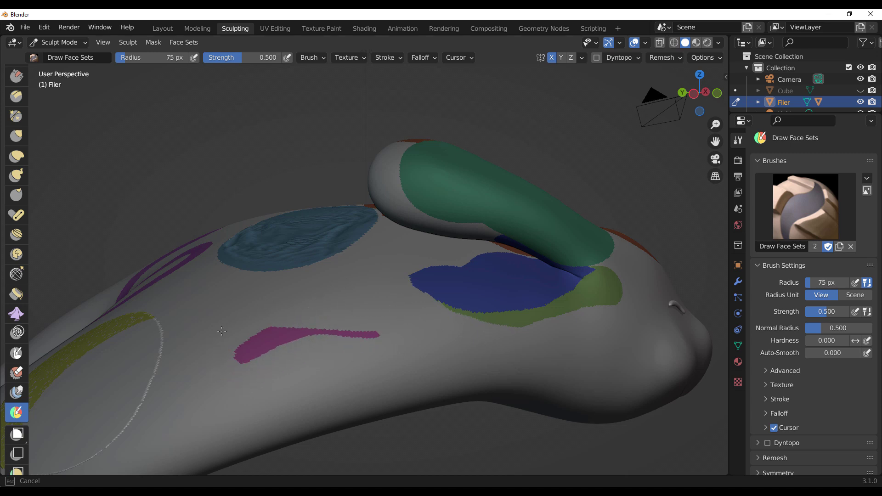
{"action": "left_click_drag", "start_coordinate": [221, 331], "coordinate": [211, 374], "text": "ctrl"}
Paint a round face set on the creature's cheek with the 75 px brush
{"action": "scroll", "coordinate": [520, 354], "scroll_direction": "down", "scroll_amount": 6}
{"action": "middle_click_drag", "start_coordinate": [519, 354], "coordinate": [447, 325]}
{"action": "scroll", "coordinate": [447, 325], "scroll_direction": "up", "scroll_amount": 5}
{"action": "left_click", "coordinate": [437, 333]}
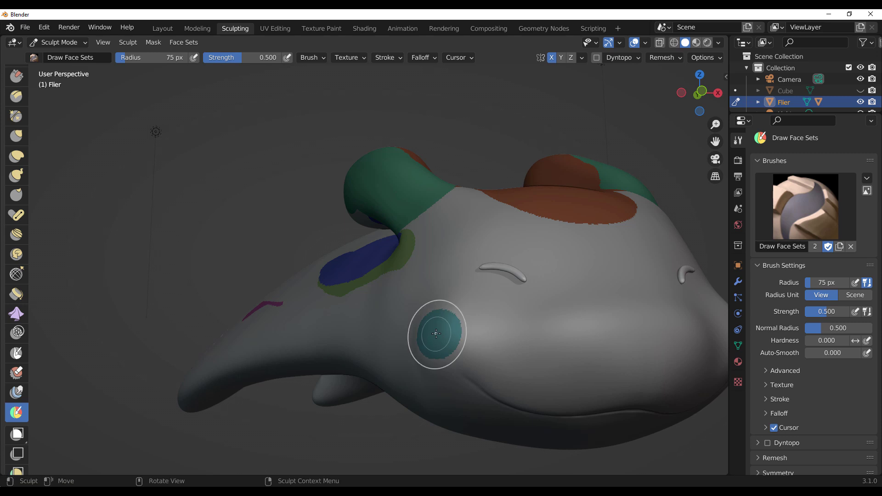
{"action": "key", "text": "ctrl+z"}
{"action": "left_click", "coordinate": [436, 333]}
{"action": "key", "text": "ctrl+z"}
{"action": "left_click_drag", "start_coordinate": [438, 332], "coordinate": [440, 329]}
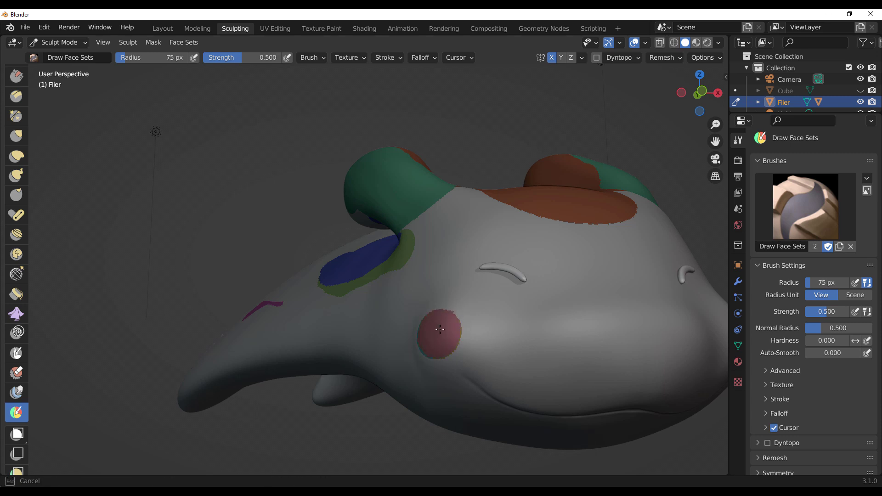
Look over the painted face sets and the face set operations available for them
{"action": "scroll", "coordinate": [435, 331], "scroll_direction": "down", "scroll_amount": 4}
{"action": "middle_click_drag", "start_coordinate": [434, 331], "coordinate": [390, 308]}
{"action": "scroll", "coordinate": [445, 290], "scroll_direction": "up", "scroll_amount": 4}
{"action": "middle_click_drag", "start_coordinate": [452, 271], "coordinate": [463, 314], "text": "shift"}
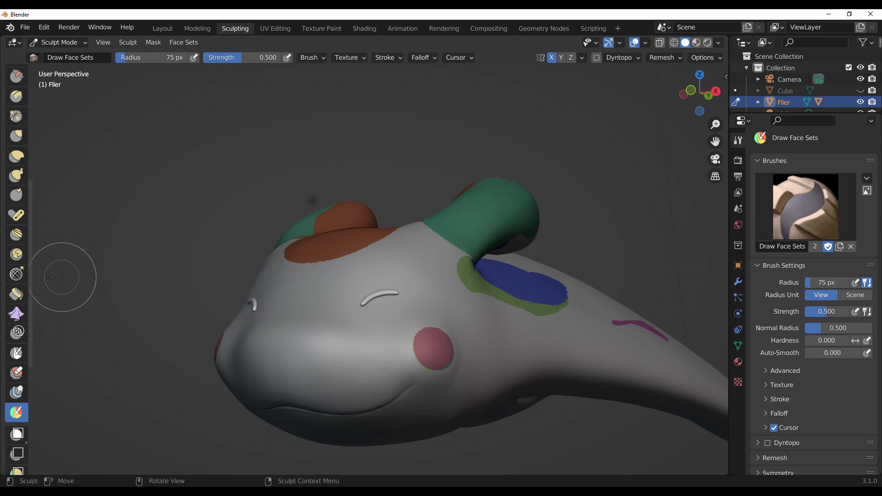
{"action": "left_click", "coordinate": [188, 41]}
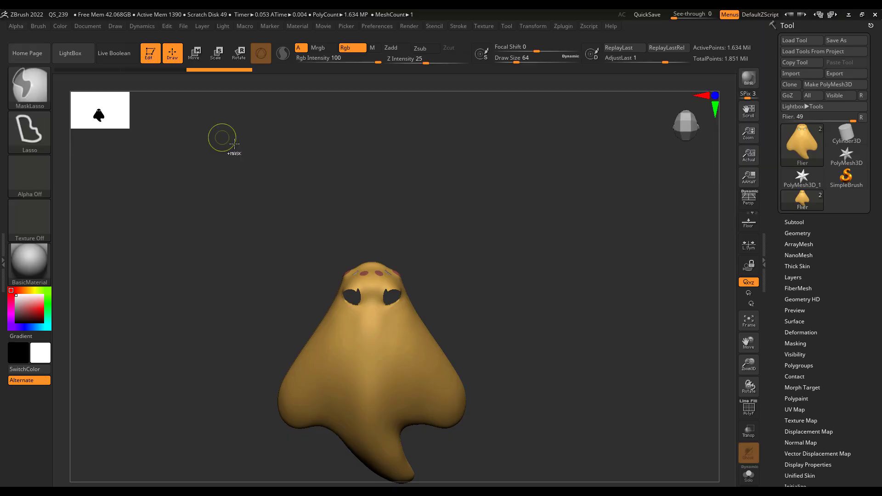
Switch to ZBrush and mask both wings of the Flier model
{"action": "mouse_move", "coordinate": [389, 287]}
{"action": "left_mouse_down", "text": "ctrl"}
{"action": "mouse_move", "coordinate": [455, 353]}
{"action": "mouse_move", "coordinate": [426, 454]}
{"action": "mouse_move", "coordinate": [403, 301]}
{"action": "mouse_move", "coordinate": [447, 457]}
{"action": "left_mouse_up", "text": "ctrl"}
{"action": "key", "text": "ctrl+z"}
{"action": "left_click_drag", "start_coordinate": [447, 456], "coordinate": [447, 455], "text": "ctrl"}
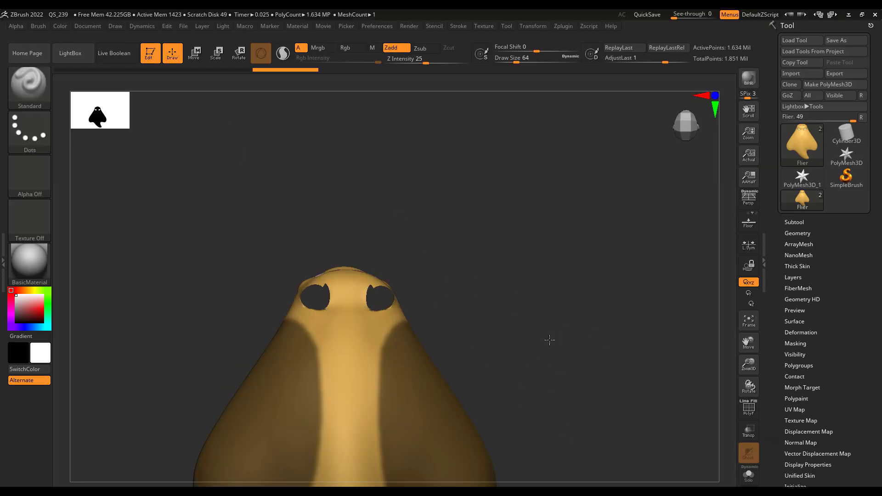
Turn on the polyframe display and hide the wing polygroups to isolate the head and central body
{"action": "key", "text": "shift+f"}
{"action": "mouse_move", "coordinate": [549, 339]}
{"action": "left_mouse_down"}
{"action": "mouse_move", "coordinate": [569, 366]}
{"action": "mouse_move", "coordinate": [592, 284]}
{"action": "mouse_move", "coordinate": [541, 347]}
{"action": "left_mouse_up"}
{"action": "left_click", "coordinate": [742, 401]}
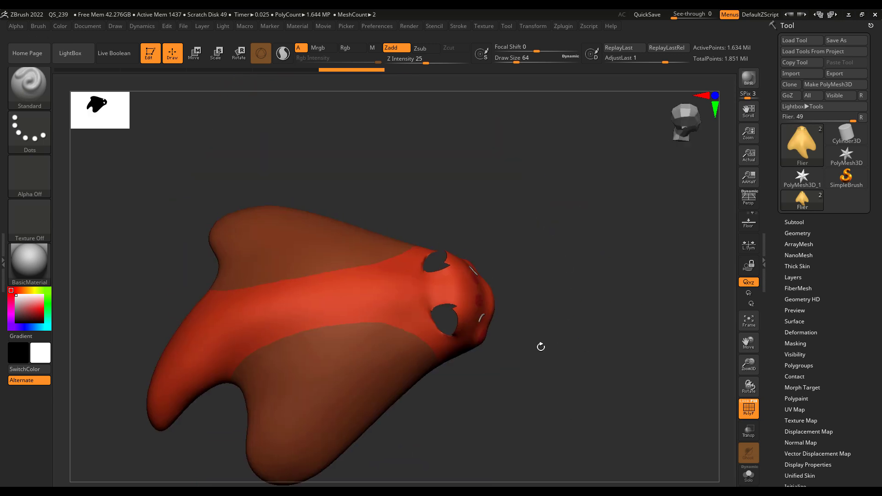
{"action": "left_click", "coordinate": [408, 341], "text": "ctrl+shift"}
{"action": "left_click", "coordinate": [409, 282], "text": "ctrl+shift"}
{"action": "left_click", "coordinate": [319, 293], "text": "ctrl+shift"}
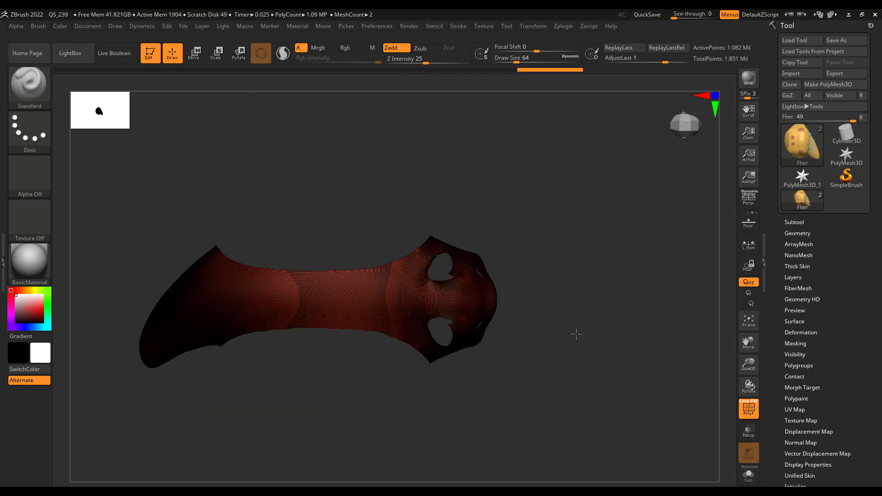
{"action": "left_click_drag", "start_coordinate": [479, 366], "coordinate": [602, 364]}
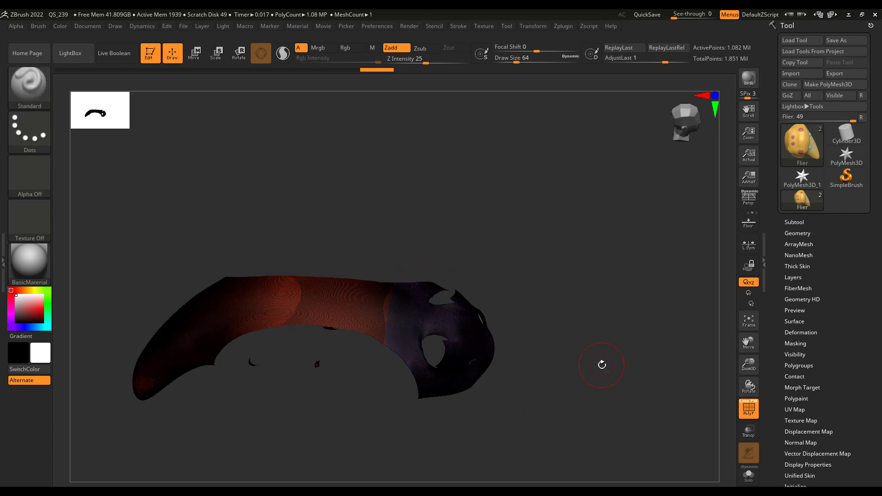
Turn off the polyframe display and enable the Flier subtool's painted colours
{"action": "left_click", "coordinate": [794, 222]}
{"action": "left_click_drag", "start_coordinate": [567, 282], "coordinate": [562, 363]}
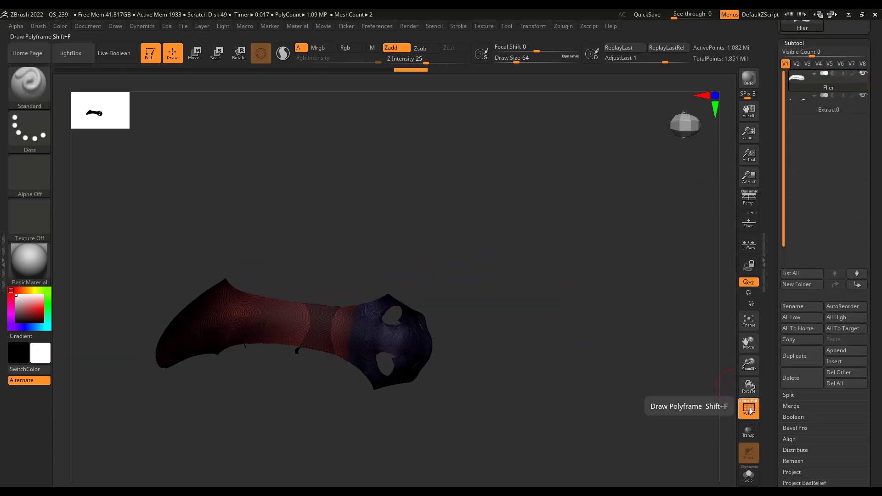
{"action": "left_click", "coordinate": [748, 410]}
{"action": "left_click", "coordinate": [853, 73]}
Show the hidden parts of the Flier model and isolate the head polygroup
{"action": "left_click", "coordinate": [524, 312], "text": "ctrl+shift"}
{"action": "left_click_drag", "start_coordinate": [523, 313], "coordinate": [515, 381]}
{"action": "left_click", "coordinate": [279, 386], "text": "ctrl+shift"}
{"action": "mouse_move", "coordinate": [427, 377]}
{"action": "left_mouse_down"}
{"action": "mouse_move", "coordinate": [429, 427]}
{"action": "mouse_move", "coordinate": [583, 386]}
{"action": "mouse_move", "coordinate": [573, 283]}
{"action": "mouse_move", "coordinate": [591, 294]}
{"action": "left_mouse_up"}
Nudge the creature's muzzle with the Move brush at a reduced draw size of about 33
{"action": "key", "text": "b"}
{"action": "key", "text": "m"}
{"action": "key", "text": "v"}
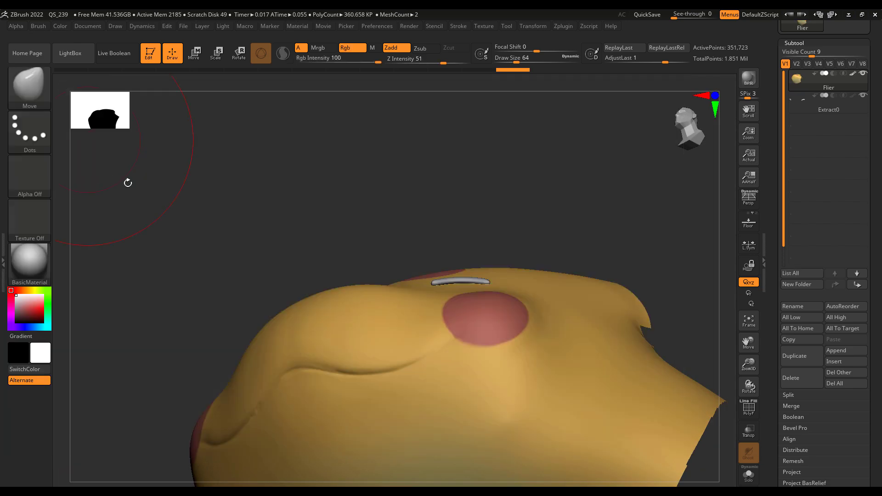
{"action": "key", "text": "bracketleft"}
{"action": "left_click_drag", "start_coordinate": [294, 332], "coordinate": [301, 322]}
Bring the other polygroups back and mask the head and central body, leaving the wings unmasked
{"action": "mouse_move", "coordinate": [478, 220]}
{"action": "left_mouse_down"}
{"action": "mouse_move", "coordinate": [468, 329]}
{"action": "mouse_move", "coordinate": [541, 358]}
{"action": "mouse_move", "coordinate": [519, 376]}
{"action": "left_mouse_up"}
{"action": "left_click", "coordinate": [350, 345], "text": "ctrl+shift"}
{"action": "mouse_move", "coordinate": [358, 381]}
{"action": "left_mouse_down"}
{"action": "mouse_move", "coordinate": [419, 416]}
{"action": "mouse_move", "coordinate": [425, 464]}
{"action": "left_mouse_up"}
{"action": "left_click", "coordinate": [462, 302], "text": "ctrl+shift"}
{"action": "left_click", "coordinate": [572, 404], "text": "ctrl"}
{"action": "left_click_drag", "start_coordinate": [583, 434], "coordinate": [597, 349]}
{"action": "left_click", "coordinate": [594, 399], "text": "ctrl+shift"}
{"action": "left_click", "coordinate": [565, 354], "text": "ctrl"}
{"action": "left_click", "coordinate": [418, 265], "text": "ctrl"}
{"action": "left_click", "coordinate": [418, 265], "text": "ctrl"}
{"action": "mouse_move", "coordinate": [524, 338]}
{"action": "left_mouse_down"}
{"action": "mouse_move", "coordinate": [470, 340]}
{"action": "mouse_move", "coordinate": [524, 343]}
{"action": "left_mouse_up"}
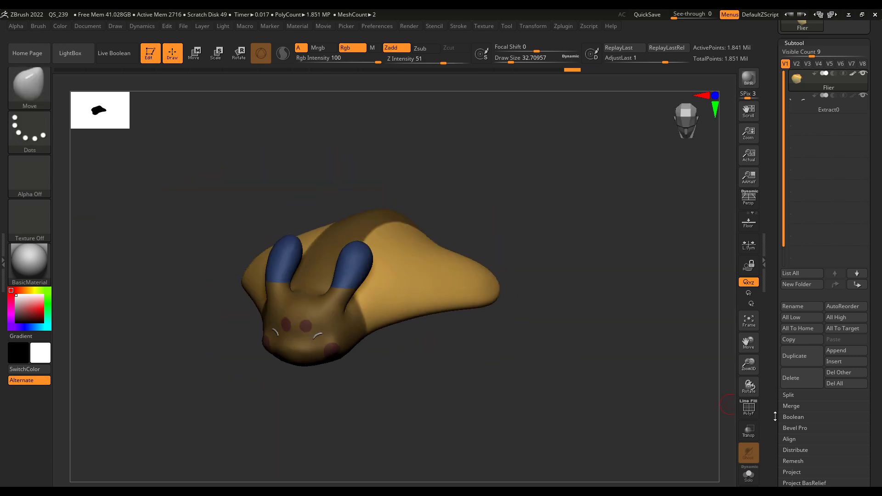
Try deforming the unmasked wings of the Flier model, and undo the trial changes
{"action": "left_click_drag", "start_coordinate": [774, 415], "coordinate": [770, 305]}
{"action": "left_click", "coordinate": [802, 181]}
{"action": "left_click_drag", "start_coordinate": [827, 442], "coordinate": [830, 441]}
{"action": "left_click_drag", "start_coordinate": [546, 367], "coordinate": [496, 376]}
{"action": "left_click_drag", "start_coordinate": [514, 381], "coordinate": [551, 423], "text": "alt"}
{"action": "left_click_drag", "start_coordinate": [825, 439], "coordinate": [834, 444]}
{"action": "key", "text": "ctrl+z"}
{"action": "key", "text": "ctrl+z"}
{"action": "left_click", "coordinate": [864, 436]}
{"action": "key", "text": "ctrl+z"}
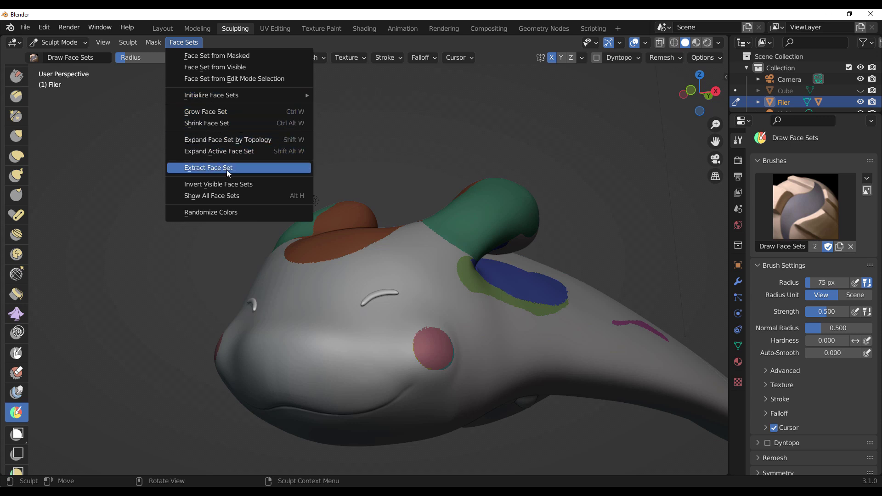
Switch back to Blender, invert which face sets are visible, and show all face sets again
{"action": "left_click", "coordinate": [239, 184]}
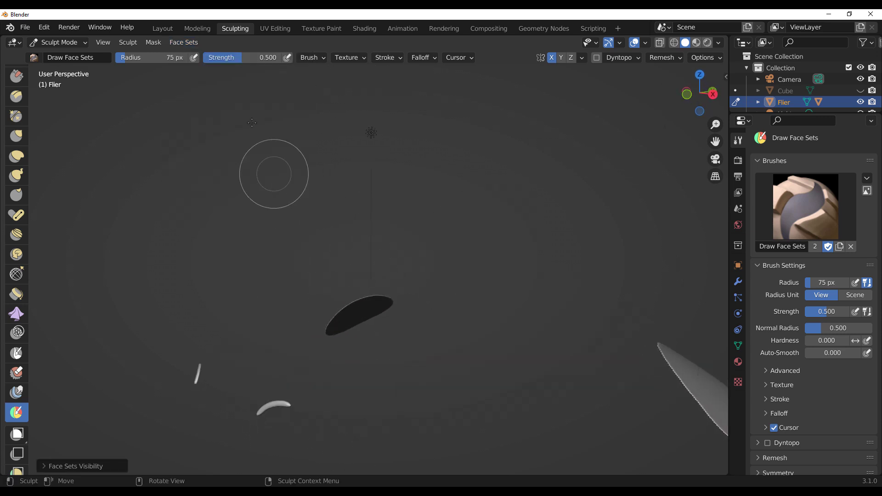
{"action": "left_click", "coordinate": [184, 42]}
{"action": "left_click", "coordinate": [211, 195]}
Create a single face set from the whole visible mesh
{"action": "left_click", "coordinate": [185, 42]}
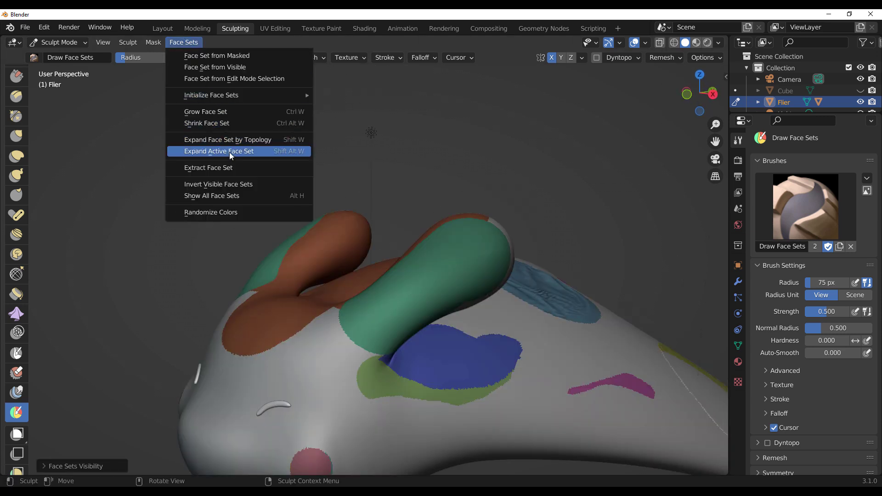
{"action": "left_click", "coordinate": [229, 69]}
{"action": "scroll", "coordinate": [439, 310], "scroll_direction": "down", "scroll_amount": 5}
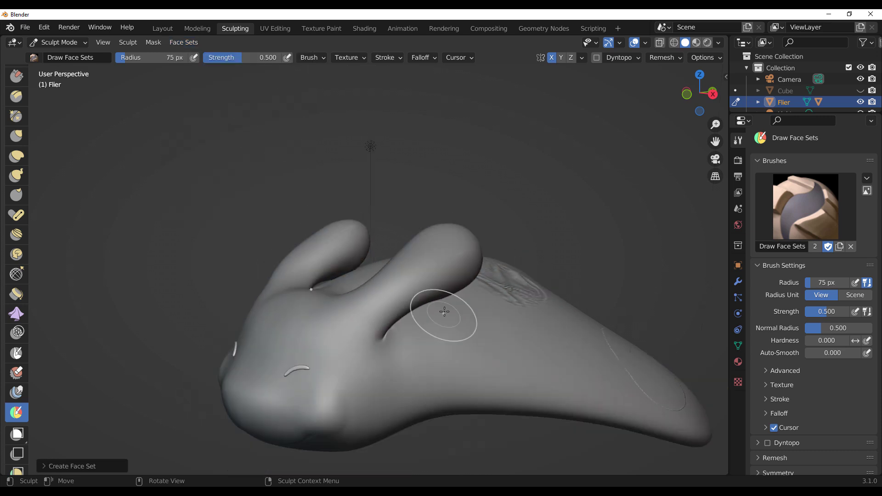
{"action": "middle_click_drag", "start_coordinate": [413, 306], "coordinate": [673, 283]}
{"action": "scroll", "coordinate": [454, 233], "scroll_direction": "up", "scroll_amount": 6}
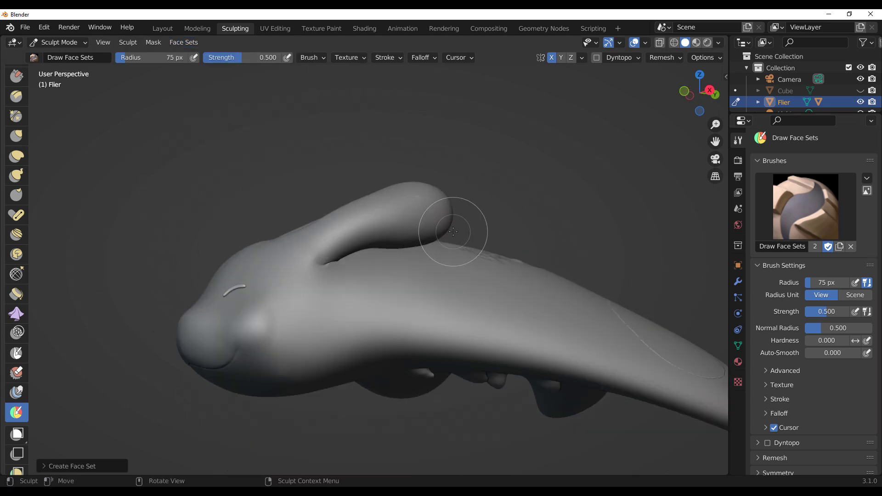
Paint a round face set on the cheek and a small one under the eye with an 18 px brush
{"action": "middle_click_drag", "start_coordinate": [257, 349], "coordinate": [321, 343]}
{"action": "mouse_move", "coordinate": [332, 343]}
{"action": "left_mouse_down"}
{"action": "mouse_move", "coordinate": [338, 350]}
{"action": "mouse_move", "coordinate": [347, 335]}
{"action": "mouse_move", "coordinate": [351, 345]}
{"action": "left_mouse_up"}
{"action": "mouse_move", "coordinate": [352, 349]}
{"action": "middle_mouse_down"}
{"action": "mouse_move", "coordinate": [412, 343]}
{"action": "mouse_move", "coordinate": [382, 342]}
{"action": "middle_mouse_up"}
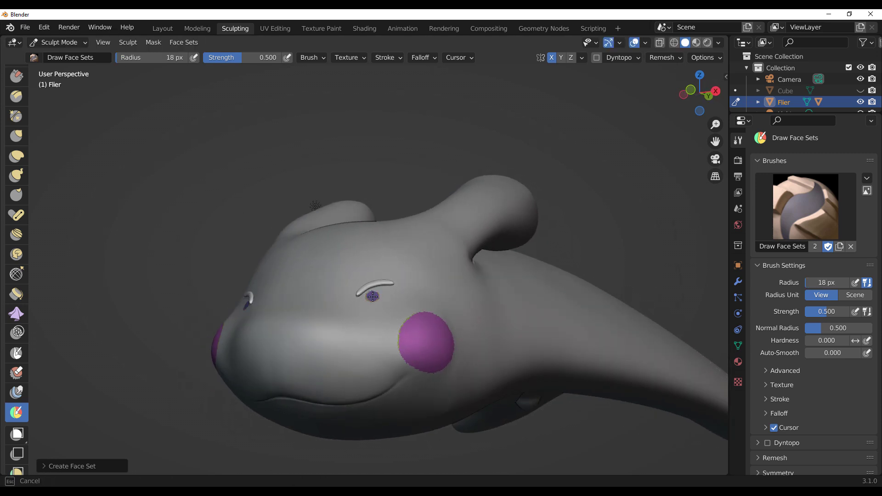
{"action": "left_click_drag", "start_coordinate": [373, 296], "coordinate": [371, 298]}
{"action": "scroll", "coordinate": [476, 307], "scroll_direction": "down", "scroll_amount": 6}
{"action": "middle_click_drag", "start_coordinate": [473, 322], "coordinate": [505, 341]}
{"action": "scroll", "coordinate": [504, 337], "scroll_direction": "up", "scroll_amount": 6}
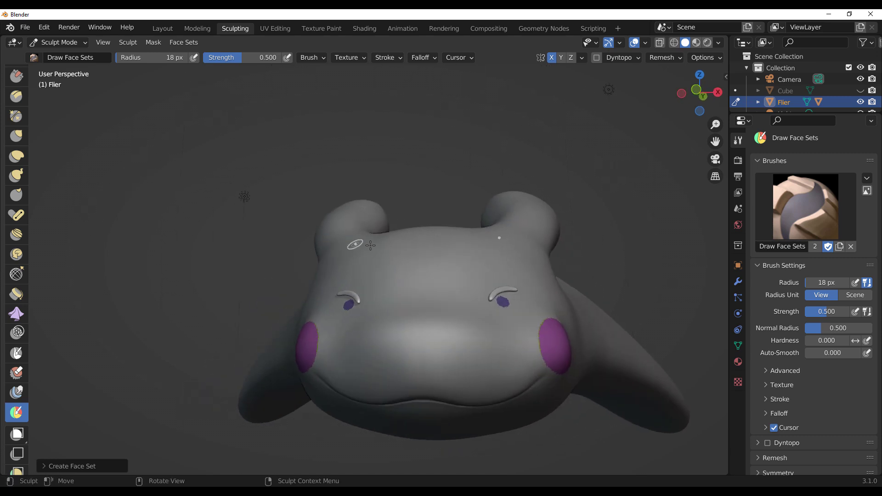
{"action": "middle_click_drag", "start_coordinate": [370, 245], "coordinate": [344, 233]}
Invert the visible face sets to hide the whole mesh, and invert them back
{"action": "left_click", "coordinate": [183, 42]}
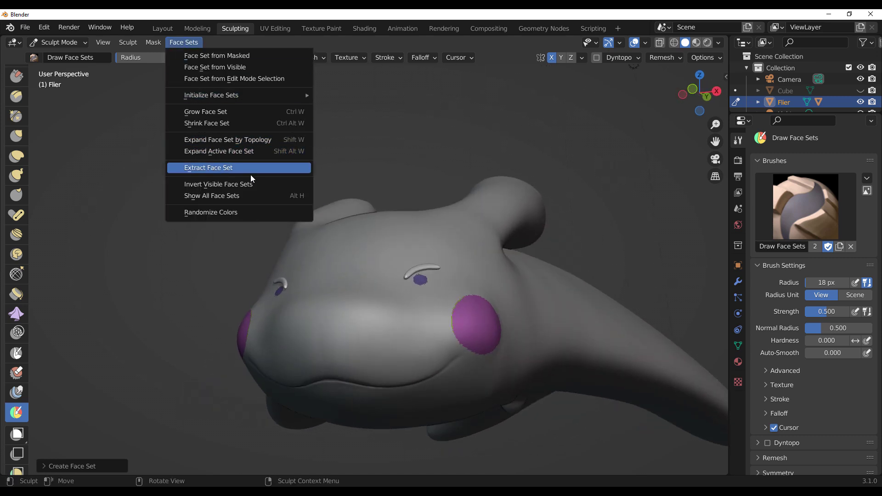
{"action": "left_click", "coordinate": [252, 184]}
{"action": "left_click", "coordinate": [183, 42]}
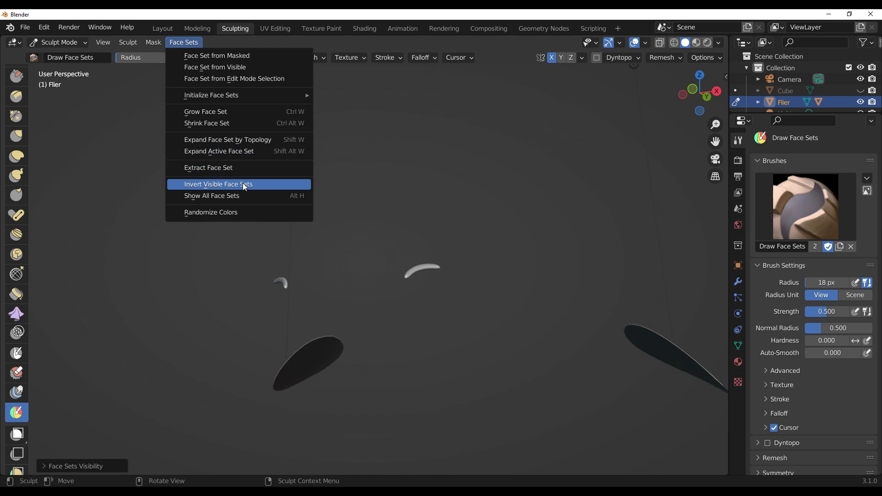
{"action": "left_click", "coordinate": [245, 186]}
Isolate the cheek's face set, and bring the rest of the mesh back into view
{"action": "key", "text": "h"}
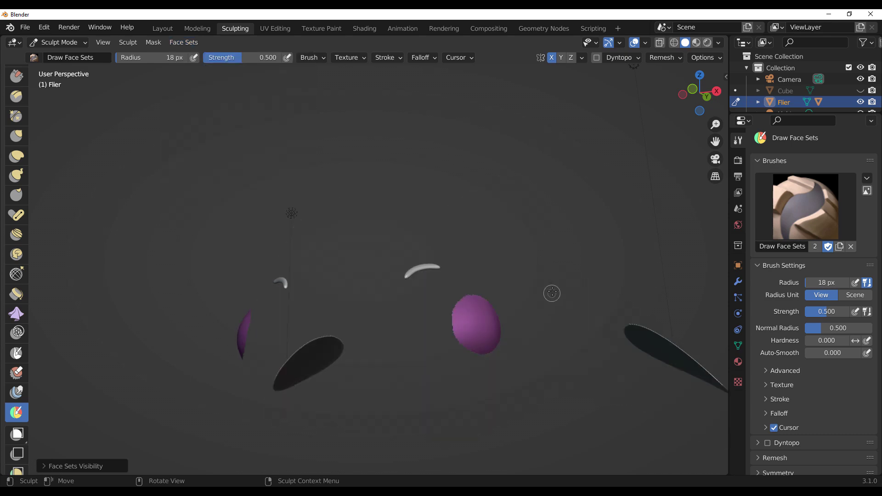
{"action": "middle_click_drag", "start_coordinate": [551, 293], "coordinate": [525, 293]}
{"action": "key", "text": "h"}
{"action": "scroll", "coordinate": [295, 307], "scroll_direction": "up", "scroll_amount": 5}
{"action": "scroll", "coordinate": [358, 287], "scroll_direction": "down", "scroll_amount": 5}
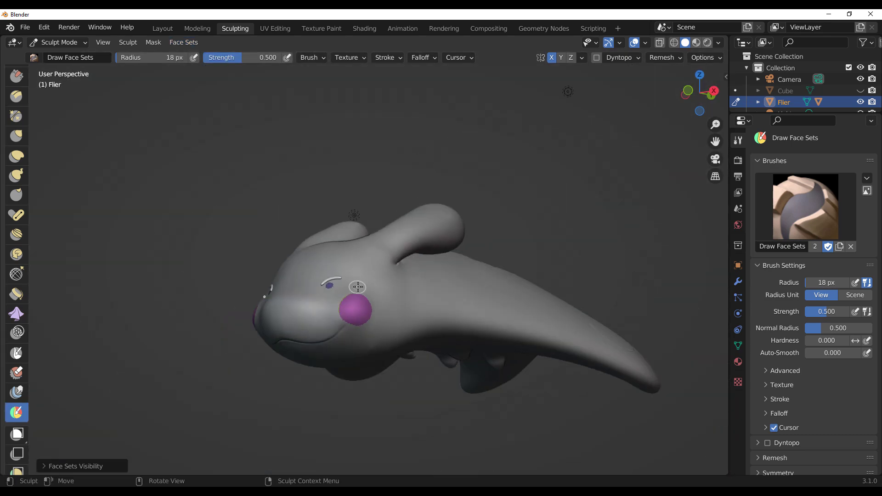
Resize the Draw Face Sets brush and paint additional face sets, starting on the ear
{"action": "key", "text": "f"}
{"action": "left_click", "coordinate": [468, 230]}
{"action": "left_click_drag", "start_coordinate": [446, 230], "coordinate": [434, 223]}
{"action": "mouse_move", "coordinate": [434, 223]}
{"action": "middle_mouse_down"}
{"action": "mouse_move", "coordinate": [287, 238]}
{"action": "mouse_move", "coordinate": [270, 293]}
{"action": "mouse_move", "coordinate": [231, 313]}
{"action": "middle_mouse_up"}
{"action": "left_click", "coordinate": [268, 240]}
{"action": "left_click", "coordinate": [316, 202]}
{"action": "left_click_drag", "start_coordinate": [358, 187], "coordinate": [331, 216]}
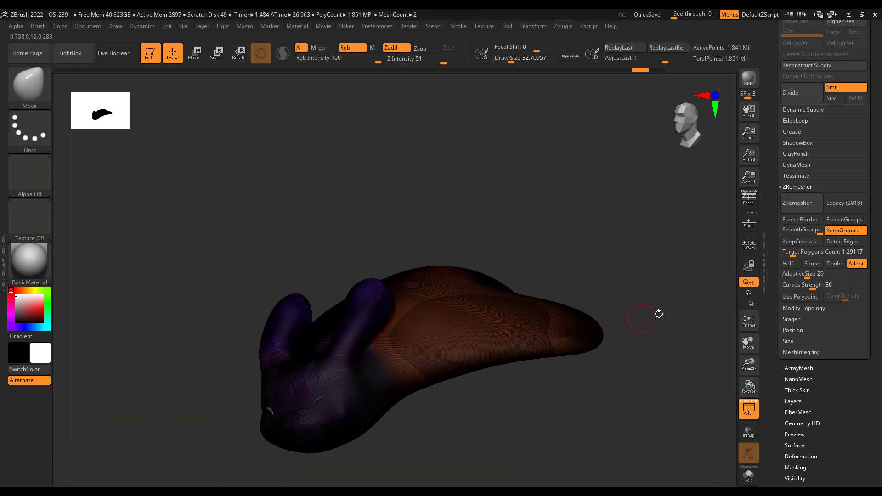
Switch to ZBrush and run ZRemesher with groups kept, AdaptiveSize 36 and a target polygon count of about 2.33
{"action": "left_click_drag", "start_coordinate": [804, 275], "coordinate": [812, 276]}
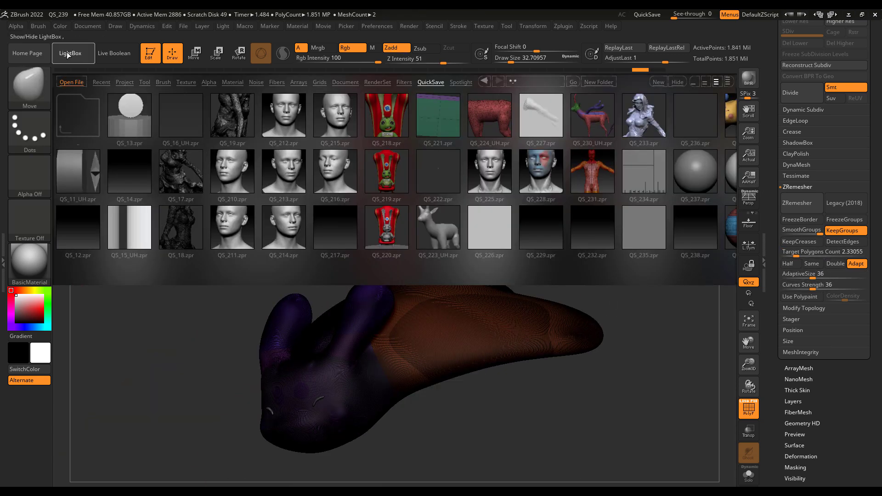
{"action": "left_click", "coordinate": [797, 202]}
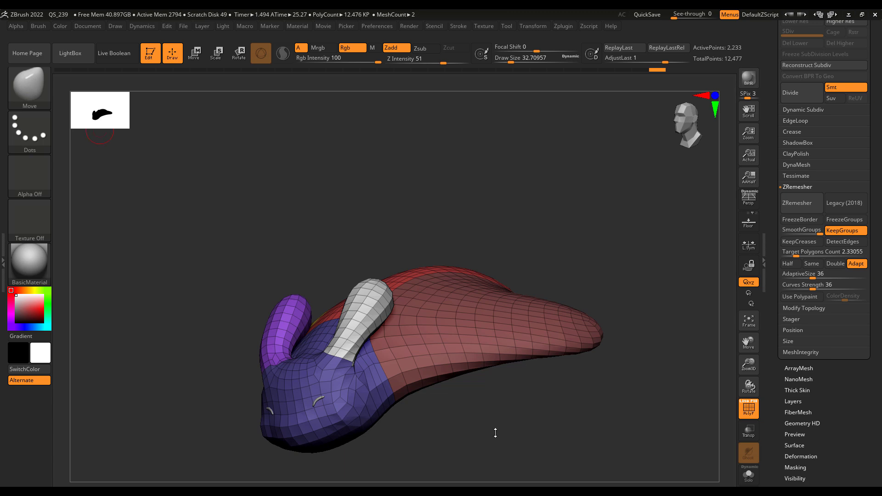
{"action": "left_click_drag", "start_coordinate": [492, 432], "coordinate": [410, 413]}
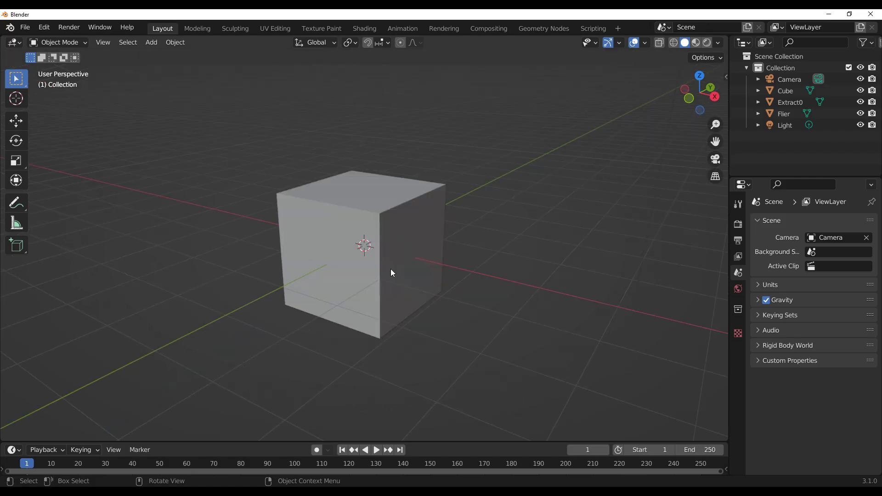
Add a Subdivision modifier to the cube with viewport level 4, and show its modifier settings
{"action": "middle_click_drag", "start_coordinate": [389, 271], "coordinate": [425, 239]}
{"action": "left_click", "coordinate": [414, 219]}
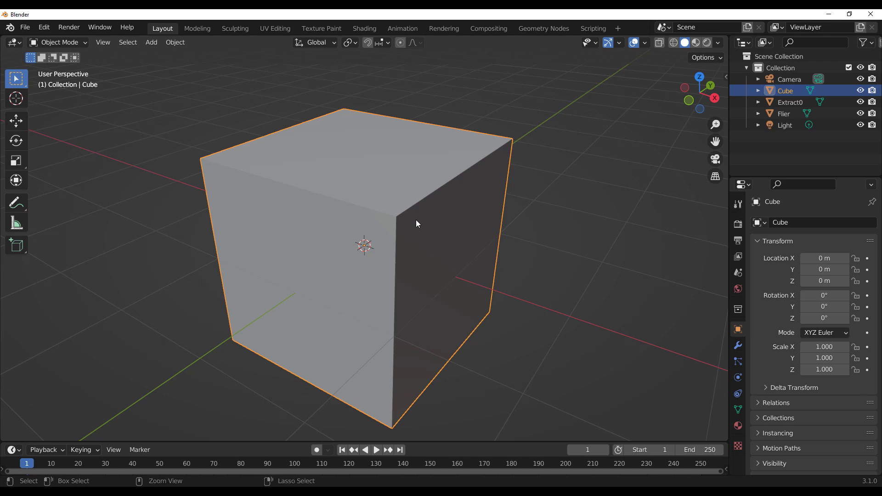
{"action": "key", "text": "ctrl+3"}
{"action": "scroll", "coordinate": [439, 240], "scroll_direction": "up", "scroll_amount": 3}
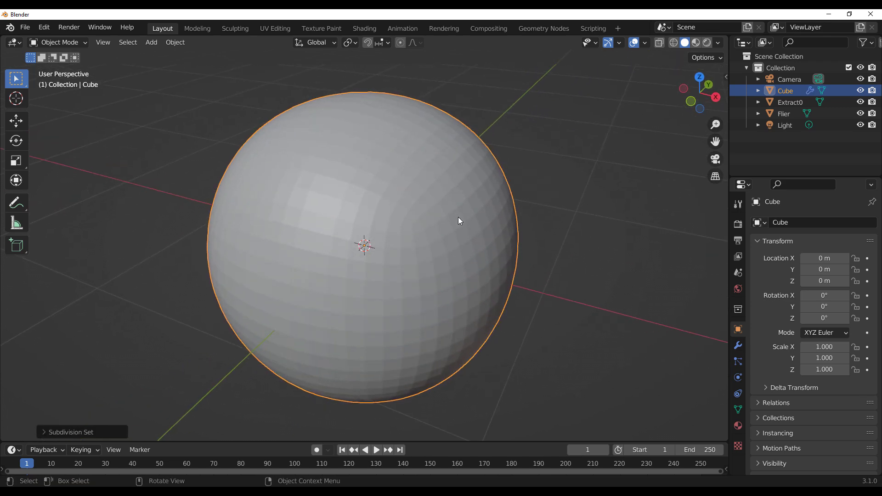
{"action": "left_click", "coordinate": [737, 346]}
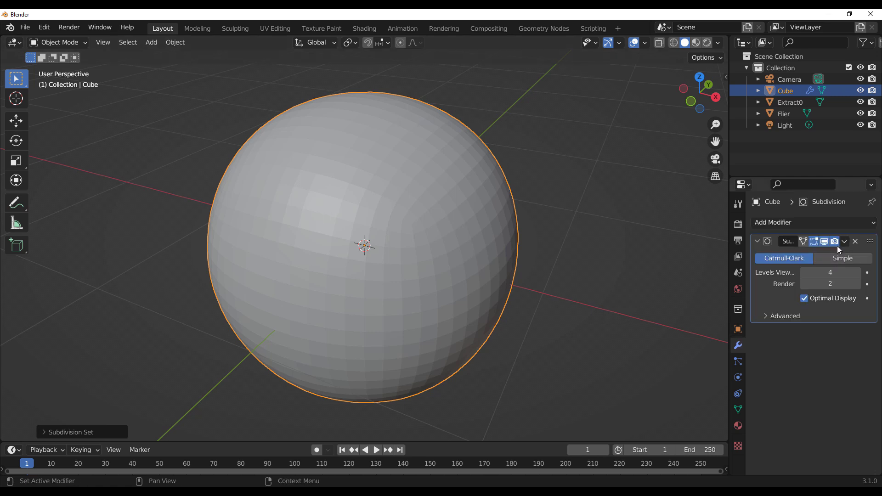
Hide the Extract0 and Flier objects, and apply the cube's Subdivision modifier
{"action": "left_click", "coordinate": [860, 102]}
{"action": "left_click", "coordinate": [860, 114]}
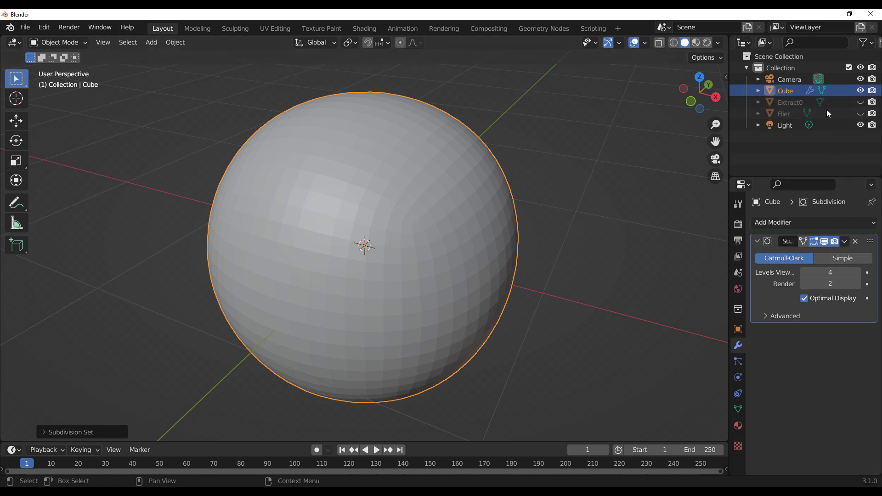
{"action": "mouse_move", "coordinate": [490, 252]}
{"action": "middle_mouse_down"}
{"action": "mouse_move", "coordinate": [517, 236]}
{"action": "mouse_move", "coordinate": [494, 250]}
{"action": "middle_mouse_up"}
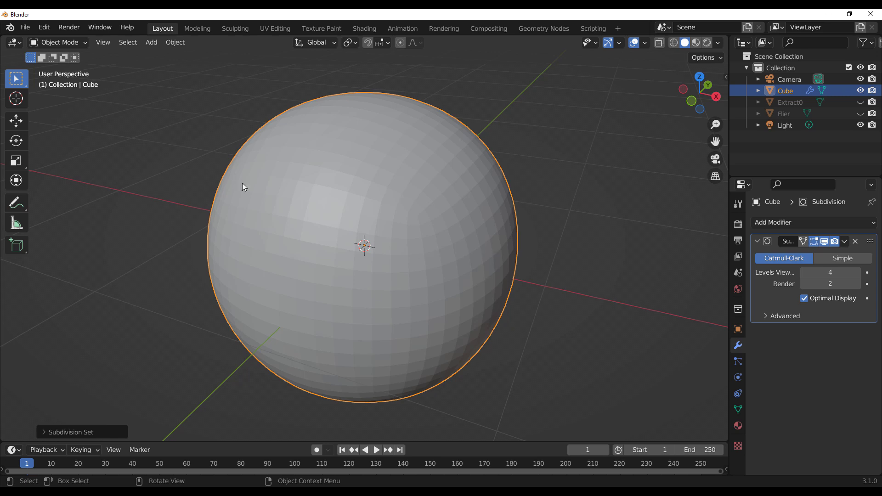
{"action": "left_click", "coordinate": [844, 241]}
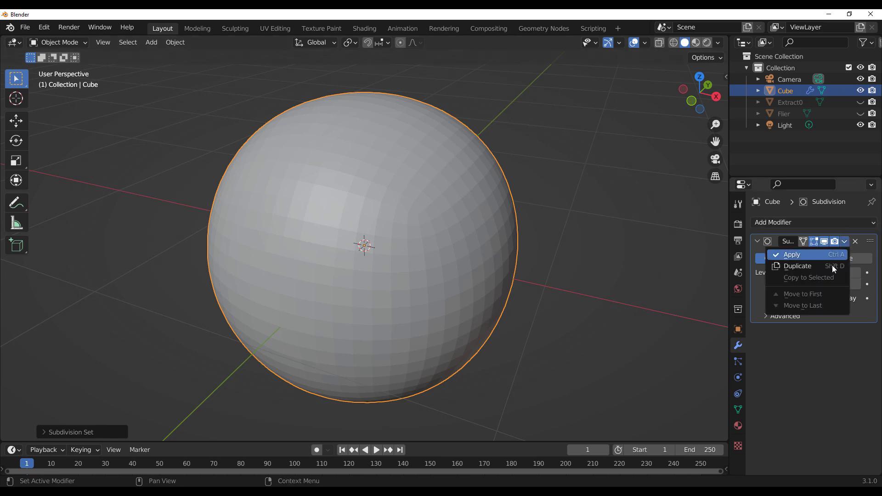
{"action": "left_click", "coordinate": [785, 253]}
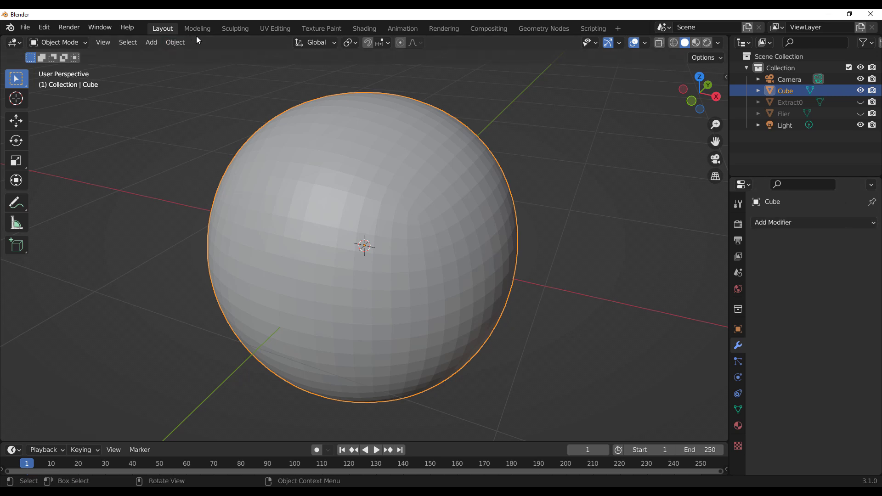
Try painting a square outline on the sphere with the Draw Face Sets brush in the Sculpting workspace, undo it, and return to Layout
{"action": "left_click", "coordinate": [237, 28]}
{"action": "scroll", "coordinate": [346, 250], "scroll_direction": "up", "scroll_amount": 5}
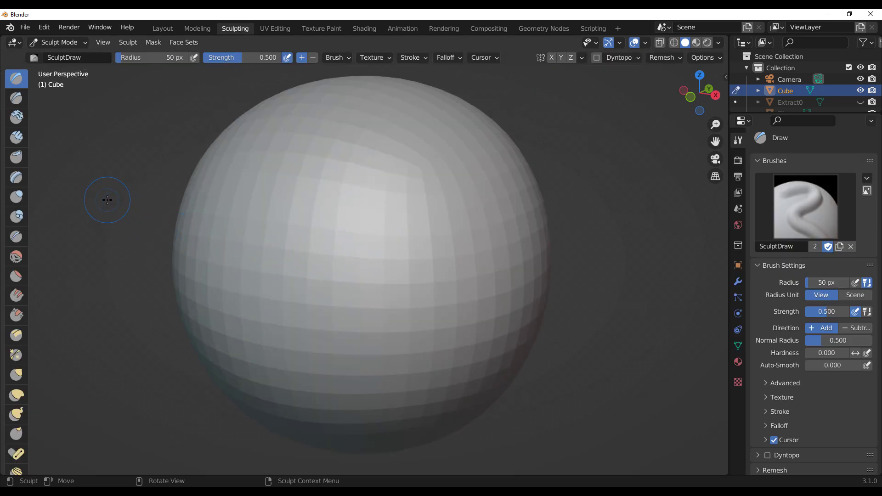
{"action": "scroll", "coordinate": [17, 123], "scroll_direction": "down", "scroll_amount": 17}
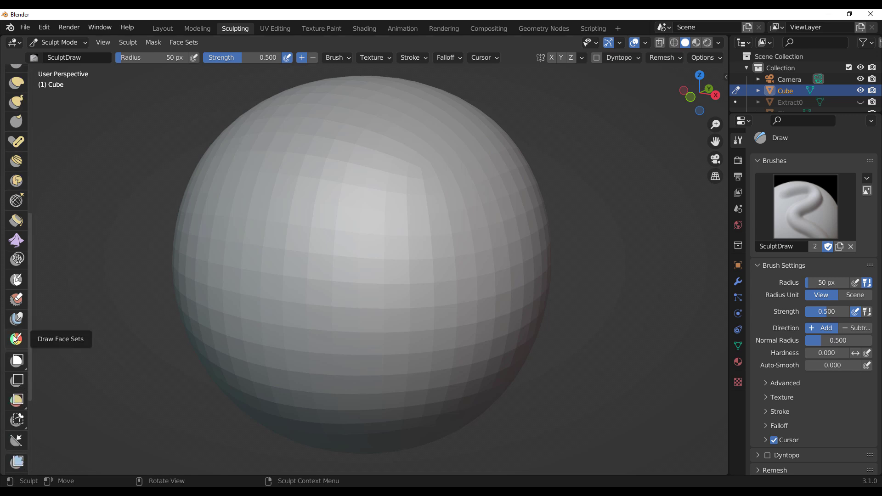
{"action": "left_click", "coordinate": [15, 339]}
{"action": "left_click_drag", "start_coordinate": [244, 187], "coordinate": [448, 186]}
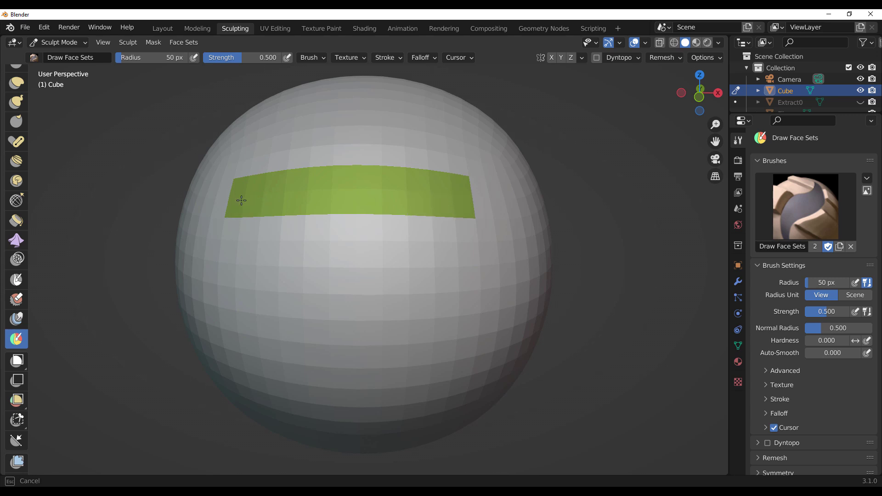
{"action": "mouse_move", "coordinate": [239, 245]}
{"action": "left_mouse_down"}
{"action": "mouse_move", "coordinate": [233, 321]}
{"action": "mouse_move", "coordinate": [248, 320]}
{"action": "left_mouse_up"}
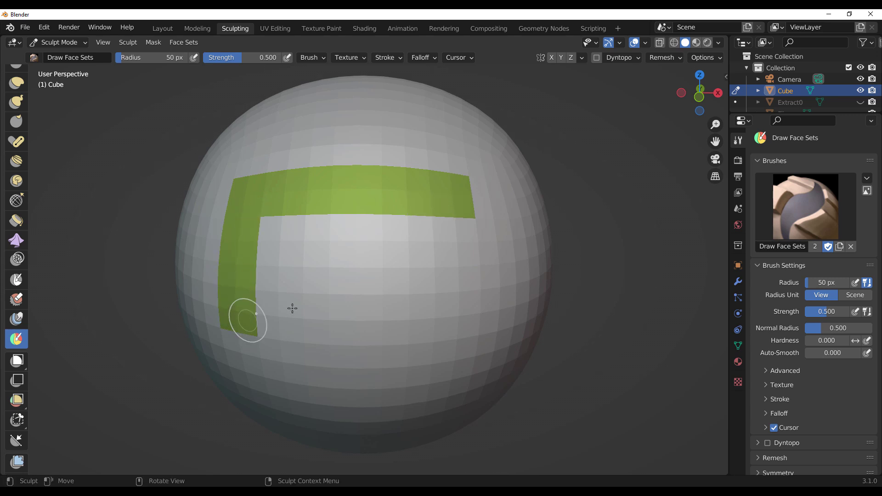
{"action": "key", "text": "ctrl+z"}
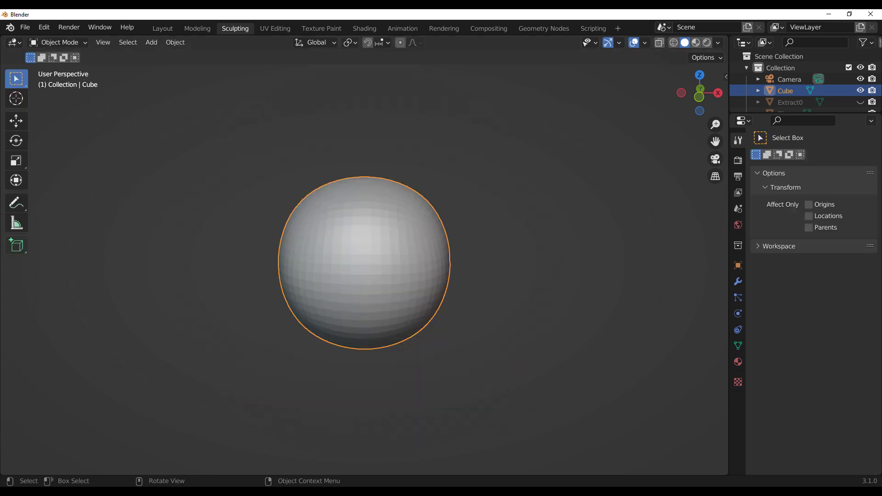
{"action": "left_click", "coordinate": [162, 30]}
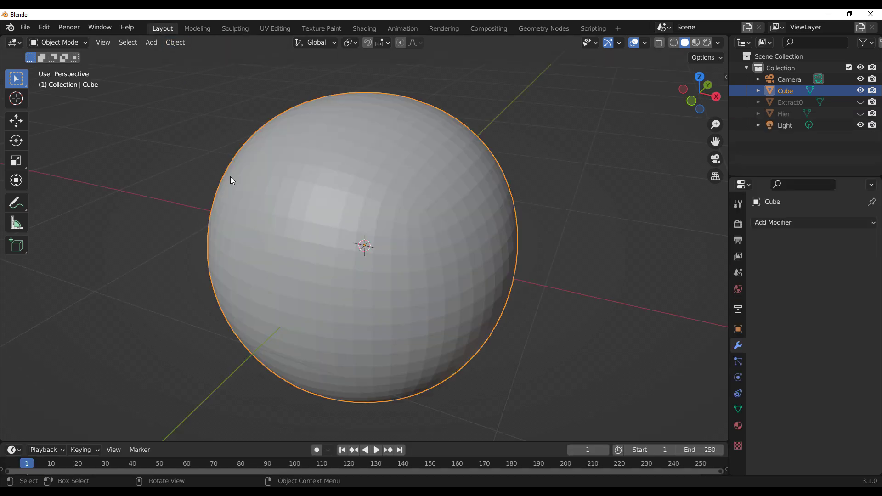
In Edit Mode, face-select a square block on the sphere's front and deselect its inner faces to leave a frame
{"action": "scroll", "coordinate": [285, 180], "scroll_direction": "down", "scroll_amount": 3}
{"action": "key", "text": "Tab"}
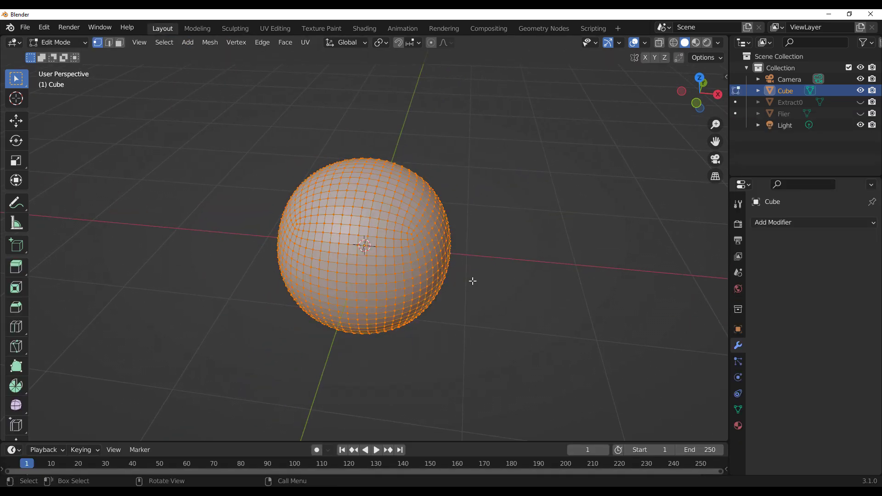
{"action": "middle_click_drag", "start_coordinate": [491, 282], "coordinate": [482, 276]}
{"action": "scroll", "coordinate": [335, 206], "scroll_direction": "up", "scroll_amount": 5}
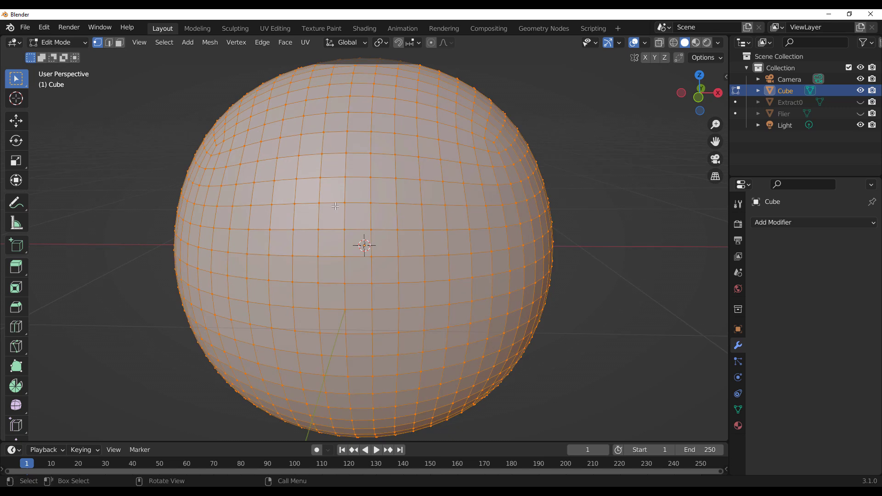
{"action": "left_click", "coordinate": [120, 43]}
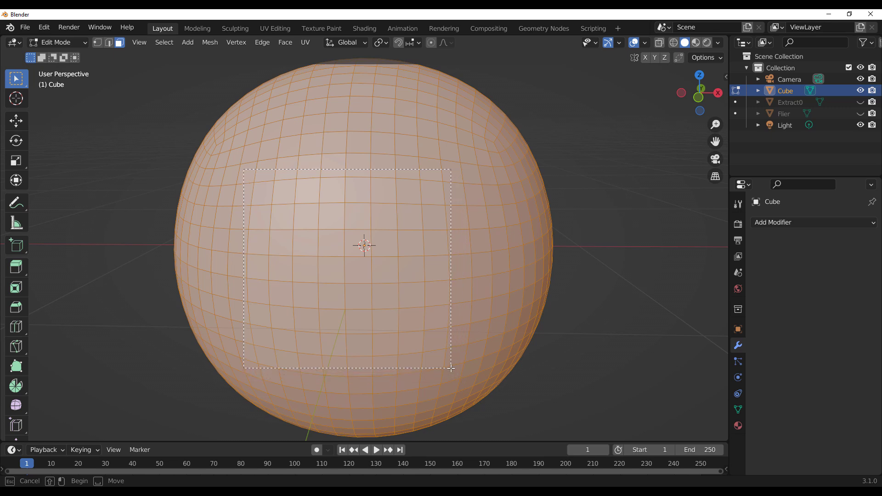
{"action": "left_click_drag", "start_coordinate": [450, 368], "coordinate": [451, 368]}
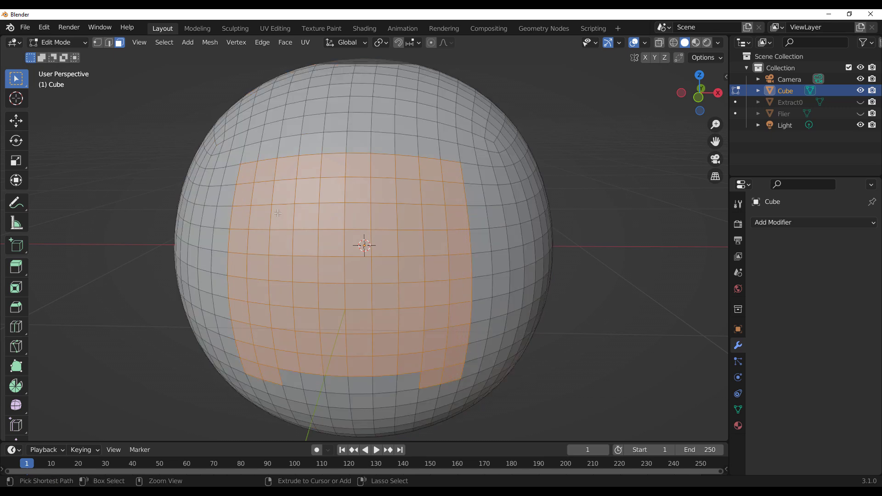
{"action": "left_click_drag", "start_coordinate": [284, 191], "coordinate": [382, 290]}
{"action": "left_click_drag", "start_coordinate": [412, 341], "coordinate": [410, 332], "text": "ctrl"}
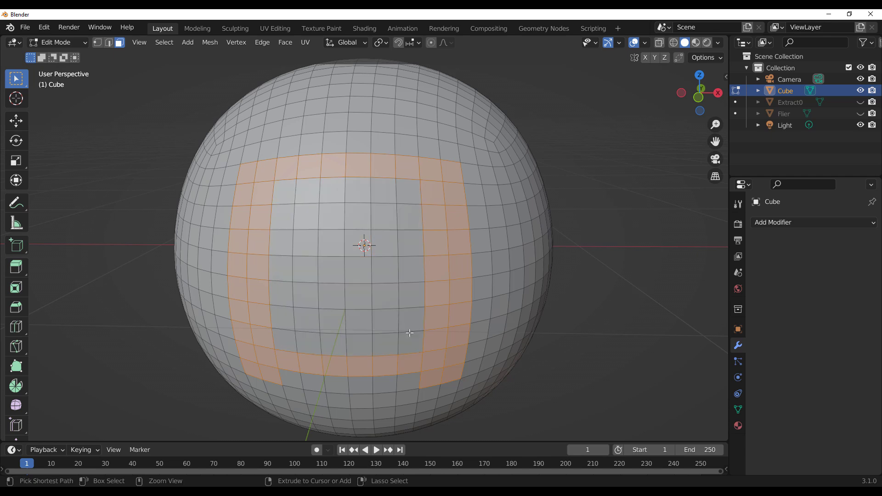
Add the row of faces beneath the frame's lower edge to the selection, making that edge two faces thick
{"action": "middle_click_drag", "start_coordinate": [484, 348], "coordinate": [488, 324]}
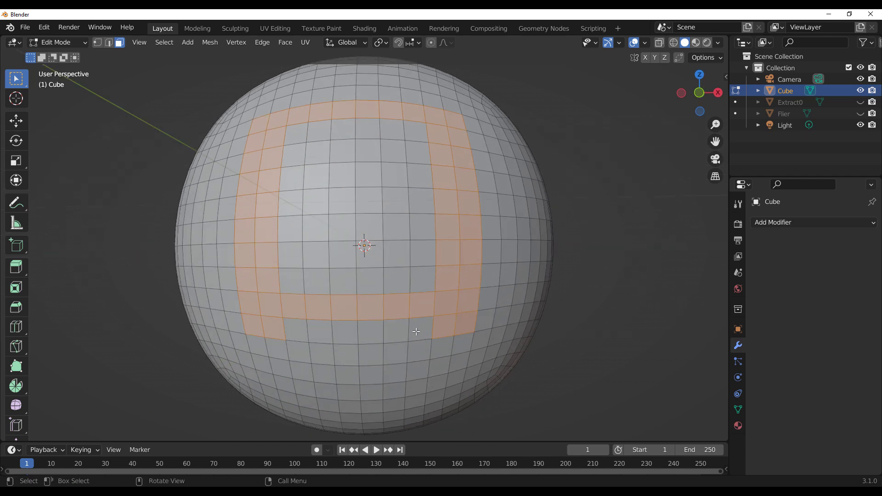
{"action": "left_click", "coordinate": [394, 330], "text": "shift"}
{"action": "left_click", "coordinate": [369, 331], "text": "shift"}
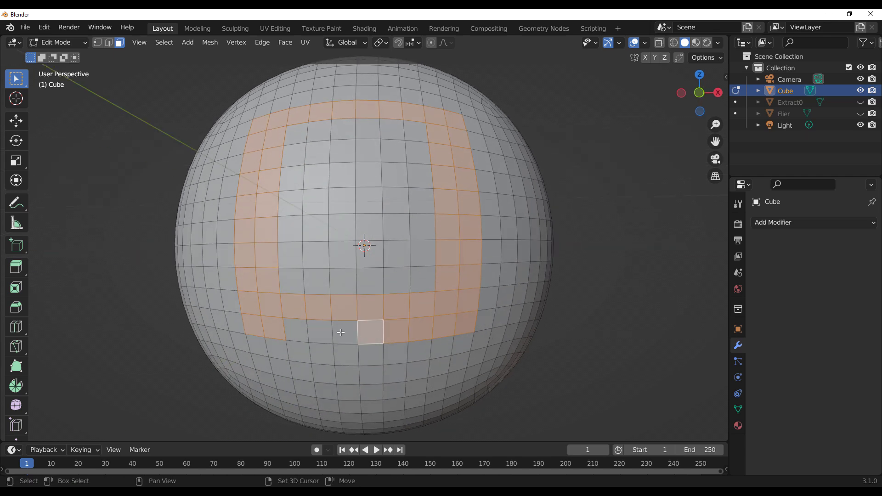
{"action": "left_click", "coordinate": [343, 331], "text": "shift"}
{"action": "left_click", "coordinate": [319, 333], "text": "shift"}
{"action": "left_click", "coordinate": [303, 335], "text": "shift"}
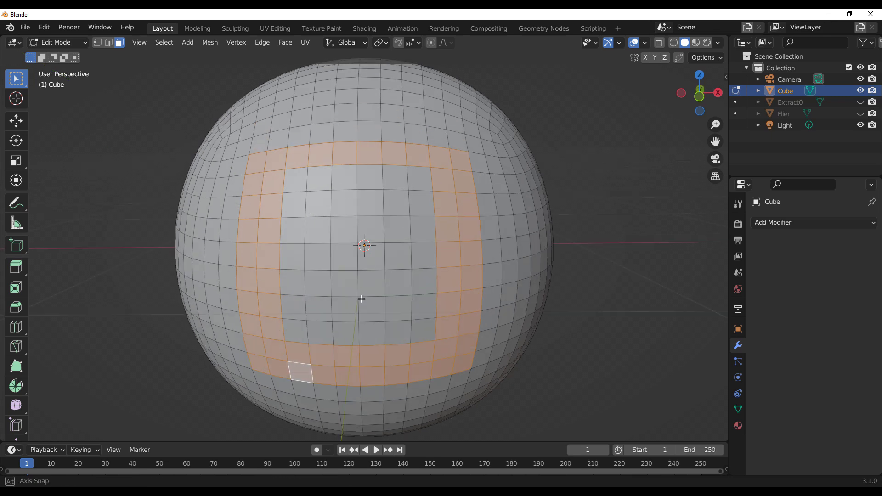
Add the row of faces above the frame's upper edge to the selection, making that edge two faces thick
{"action": "middle_click_drag", "start_coordinate": [303, 335], "coordinate": [306, 270]}
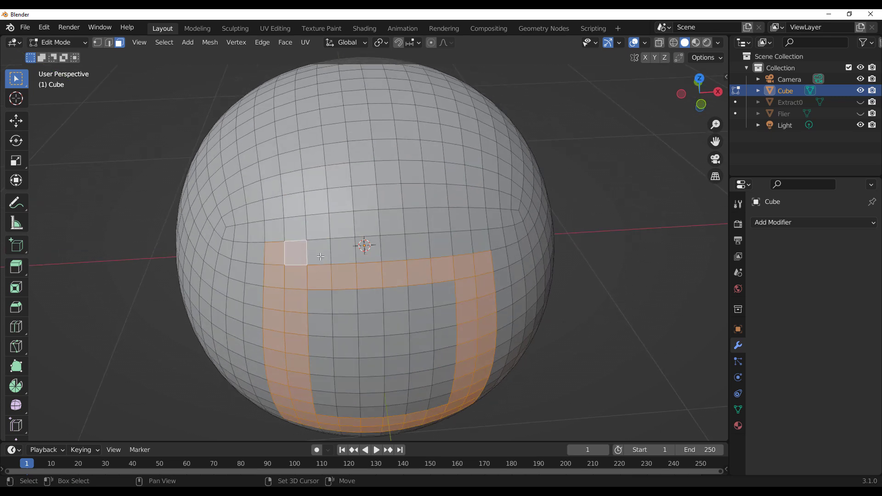
{"action": "left_click", "coordinate": [395, 252], "text": "shift"}
{"action": "left_click", "coordinate": [415, 249], "text": "shift"}
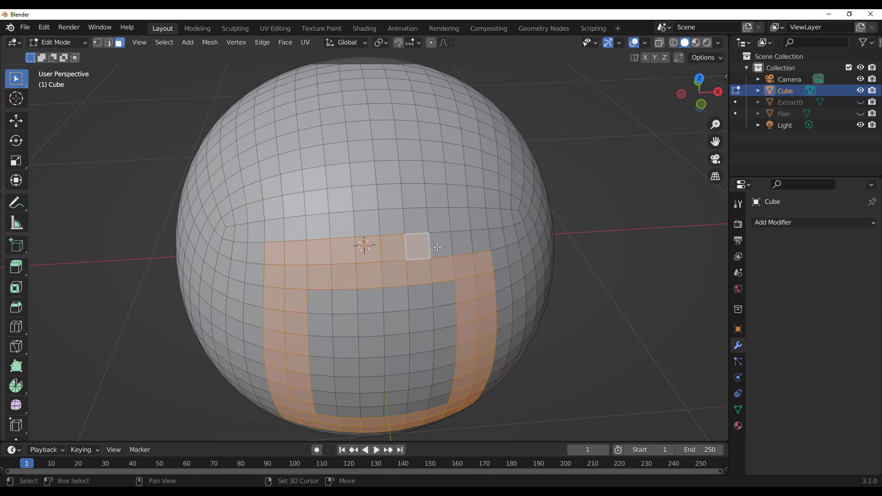
{"action": "left_click", "coordinate": [436, 247], "text": "shift"}
{"action": "left_click", "coordinate": [478, 246], "text": "shift"}
{"action": "middle_click_drag", "start_coordinate": [478, 246], "coordinate": [463, 293]}
Change to Sculpt Mode and create a face set from the Edit Mode selection of the square frame
{"action": "left_click", "coordinate": [64, 43]}
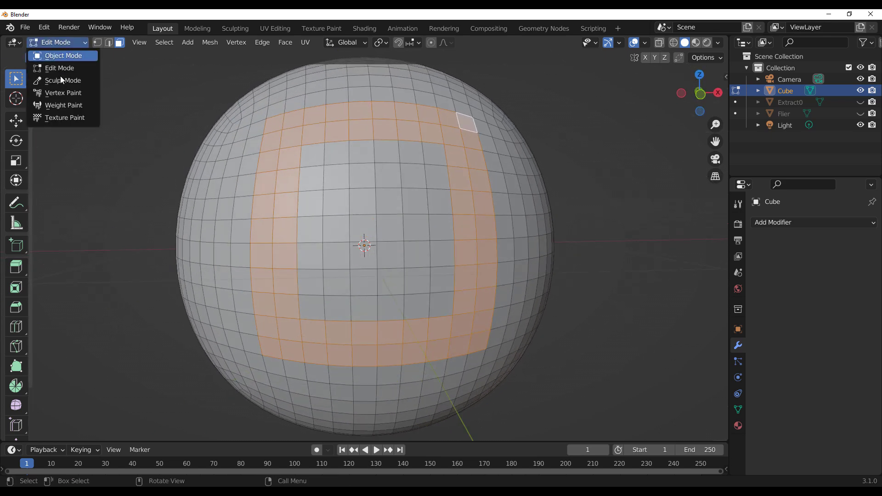
{"action": "left_click", "coordinate": [64, 79]}
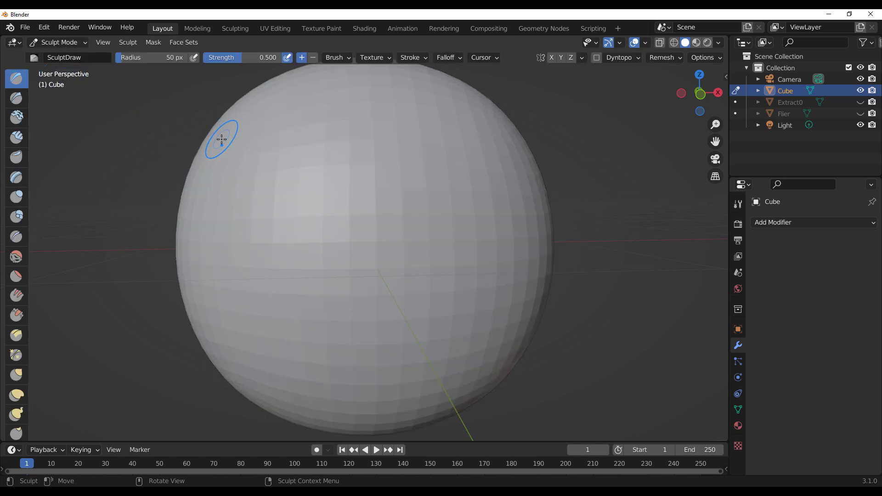
{"action": "scroll", "coordinate": [229, 166], "scroll_direction": "down", "scroll_amount": 5}
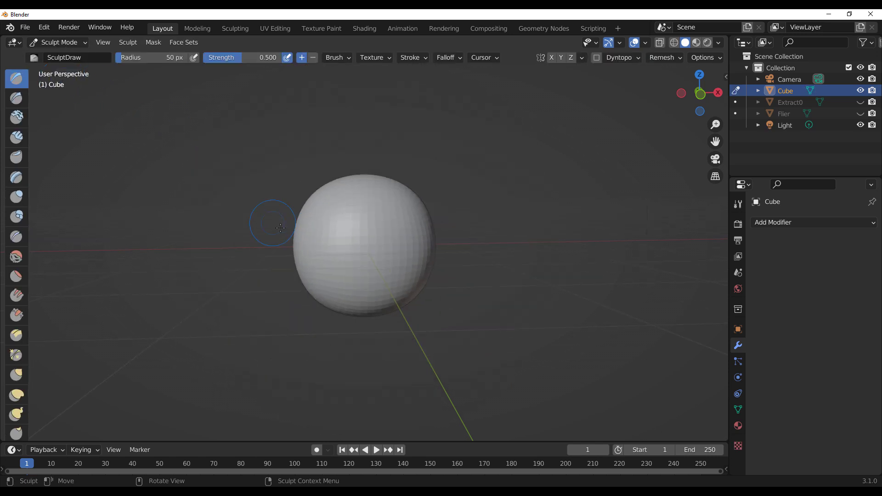
{"action": "middle_click_drag", "start_coordinate": [328, 248], "coordinate": [339, 276]}
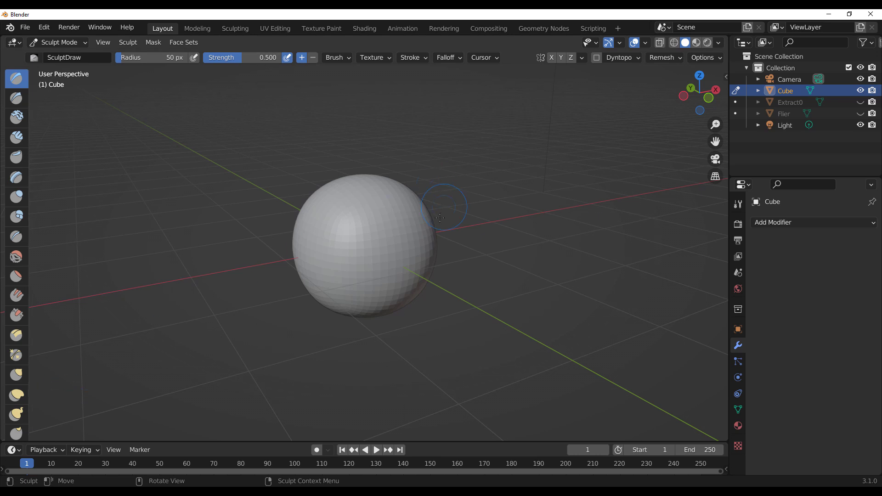
{"action": "scroll", "coordinate": [379, 226], "scroll_direction": "up", "scroll_amount": 4}
{"action": "left_click", "coordinate": [177, 44]}
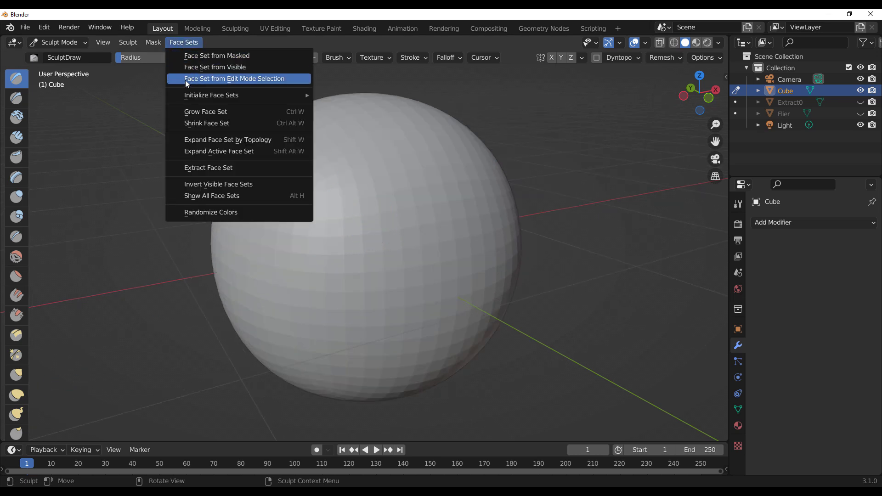
{"action": "left_click", "coordinate": [254, 83]}
{"action": "middle_click_drag", "start_coordinate": [536, 230], "coordinate": [491, 217]}
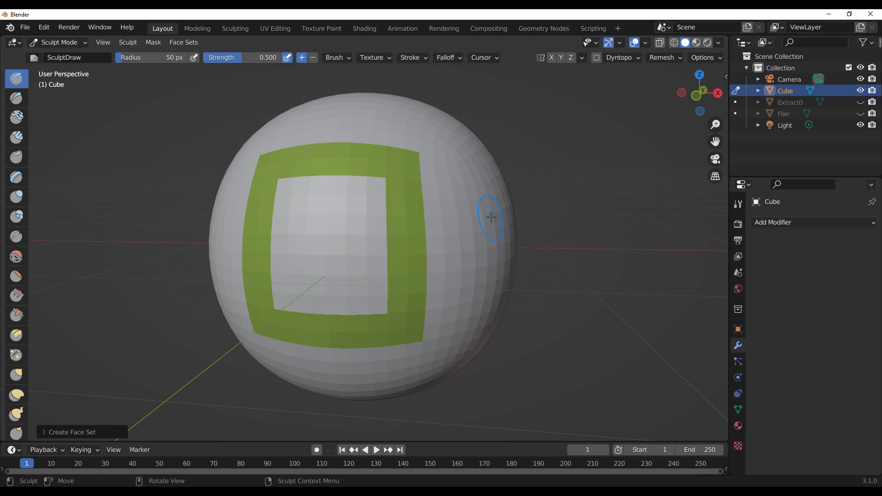
{"action": "scroll", "coordinate": [490, 230], "scroll_direction": "down", "scroll_amount": 4}
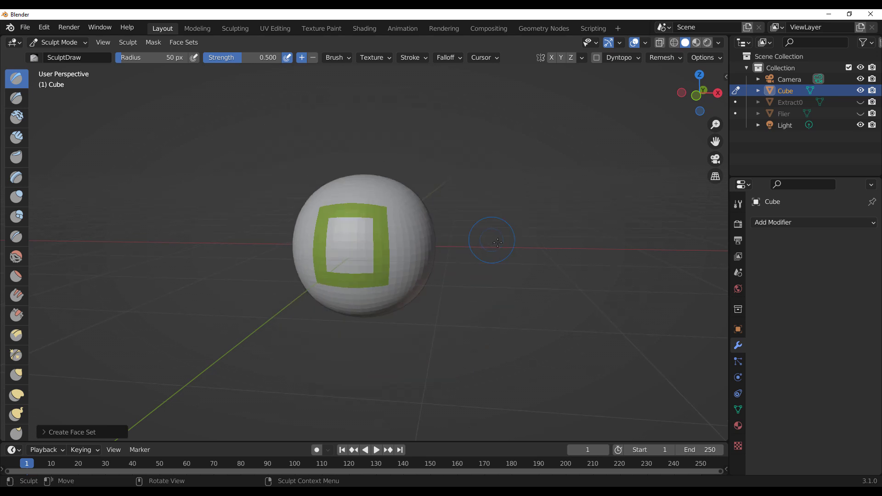
Paint face set strips across the sphere's side next to the square frame with the Draw Face Sets brush
{"action": "middle_click_drag", "start_coordinate": [490, 240], "coordinate": [396, 250]}
{"action": "scroll", "coordinate": [397, 250], "scroll_direction": "up", "scroll_amount": 3}
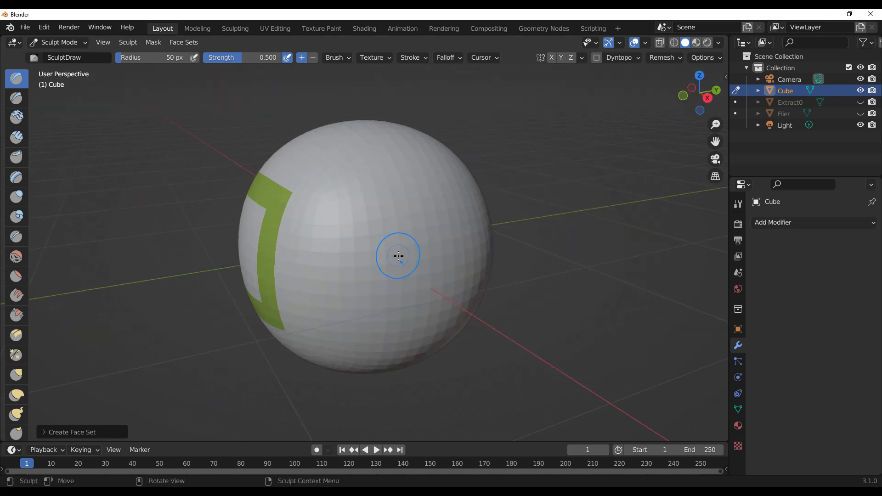
{"action": "scroll", "coordinate": [22, 377], "scroll_direction": "down", "scroll_amount": 10}
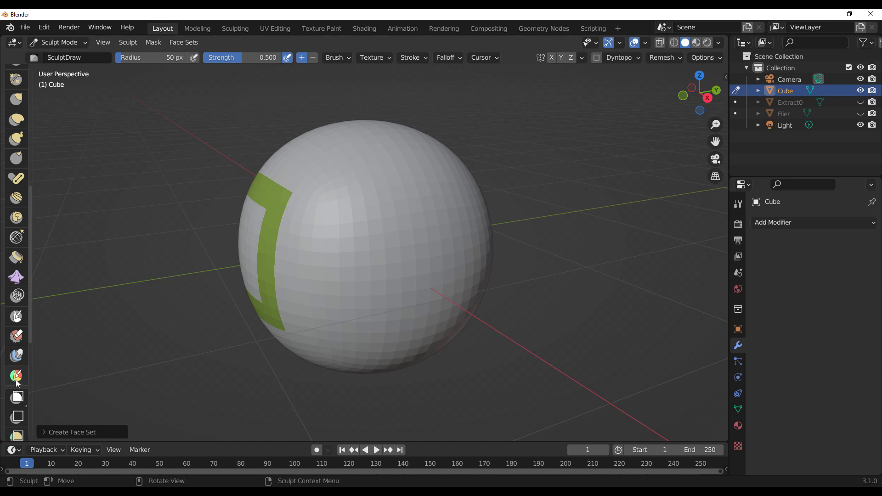
{"action": "left_click", "coordinate": [17, 377]}
{"action": "middle_click_drag", "start_coordinate": [431, 295], "coordinate": [338, 213]}
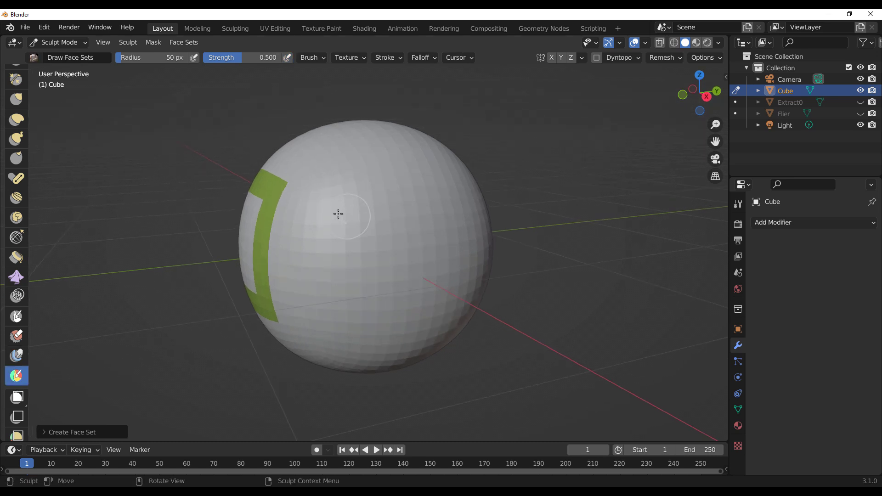
{"action": "mouse_move", "coordinate": [338, 214]}
{"action": "left_mouse_down"}
{"action": "mouse_move", "coordinate": [404, 198]}
{"action": "mouse_move", "coordinate": [358, 182]}
{"action": "mouse_move", "coordinate": [447, 193]}
{"action": "left_mouse_up"}
{"action": "left_click_drag", "start_coordinate": [335, 277], "coordinate": [459, 290]}
Paint more separate face sets over the sphere's top and its remaining sides
{"action": "middle_click_drag", "start_coordinate": [425, 236], "coordinate": [363, 316]}
{"action": "left_click_drag", "start_coordinate": [365, 275], "coordinate": [343, 221]}
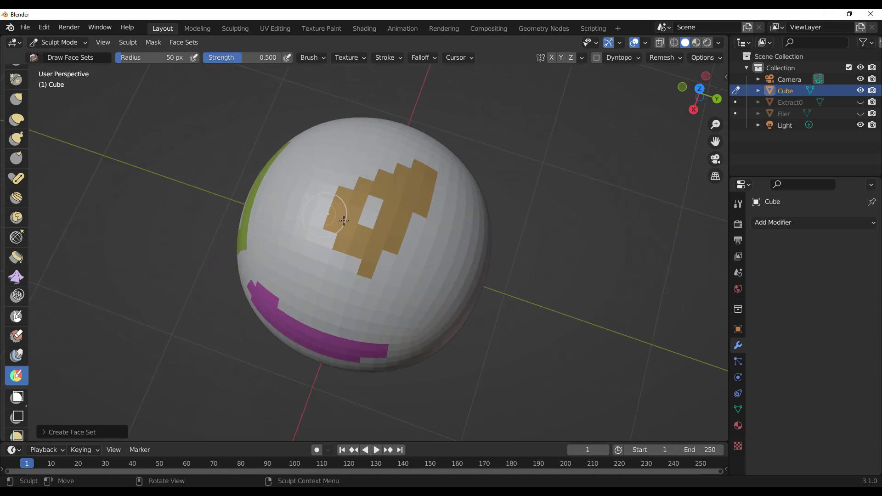
{"action": "middle_click_drag", "start_coordinate": [343, 220], "coordinate": [354, 226]}
{"action": "mouse_move", "coordinate": [354, 226]}
{"action": "left_mouse_down"}
{"action": "mouse_move", "coordinate": [276, 221]}
{"action": "mouse_move", "coordinate": [349, 200]}
{"action": "mouse_move", "coordinate": [269, 206]}
{"action": "left_mouse_up"}
{"action": "mouse_move", "coordinate": [294, 224]}
{"action": "middle_mouse_down"}
{"action": "mouse_move", "coordinate": [375, 197]}
{"action": "mouse_move", "coordinate": [394, 182]}
{"action": "middle_mouse_up"}
{"action": "mouse_move", "coordinate": [387, 280]}
{"action": "left_mouse_down"}
{"action": "mouse_move", "coordinate": [393, 273]}
{"action": "mouse_move", "coordinate": [275, 303]}
{"action": "mouse_move", "coordinate": [404, 299]}
{"action": "left_mouse_up"}
{"action": "scroll", "coordinate": [309, 289], "scroll_direction": "down", "scroll_amount": 4}
{"action": "mouse_move", "coordinate": [309, 289]}
{"action": "middle_mouse_down"}
{"action": "mouse_move", "coordinate": [286, 287]}
{"action": "mouse_move", "coordinate": [315, 289]}
{"action": "middle_mouse_up"}
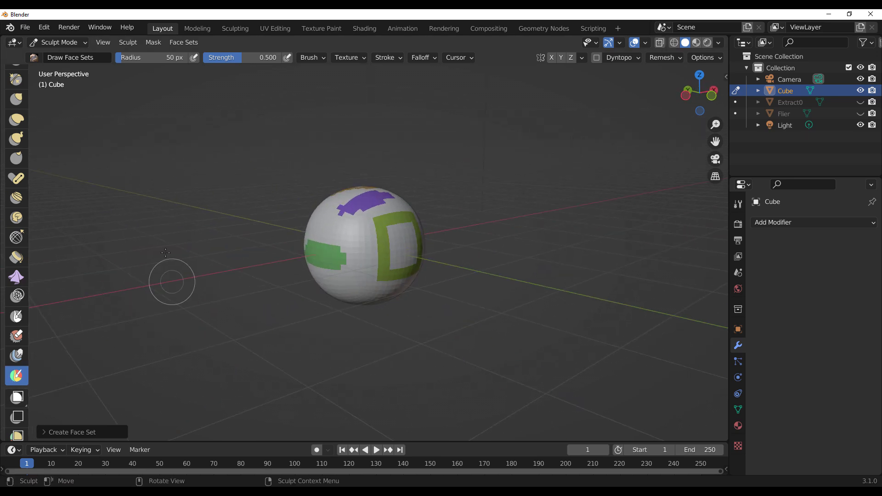
Cover the whole sphere with a new face set using the Box Face Set tool
{"action": "left_click", "coordinate": [182, 44]}
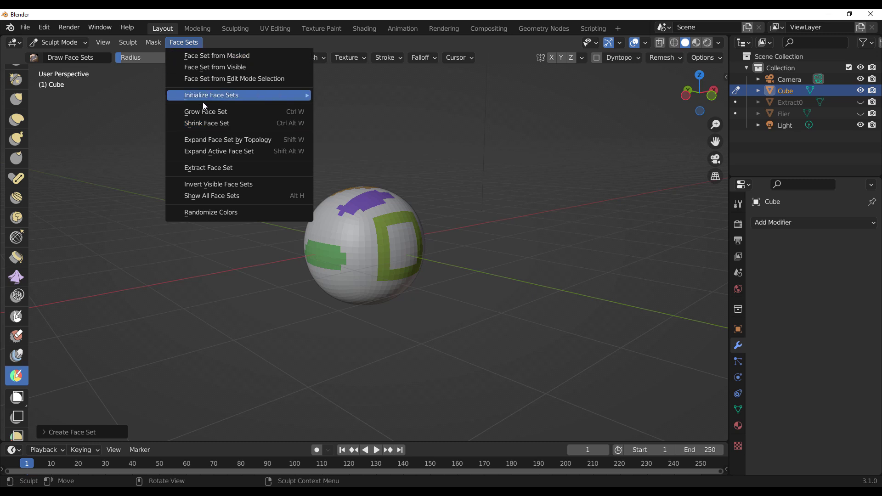
{"action": "left_click", "coordinate": [154, 43]}
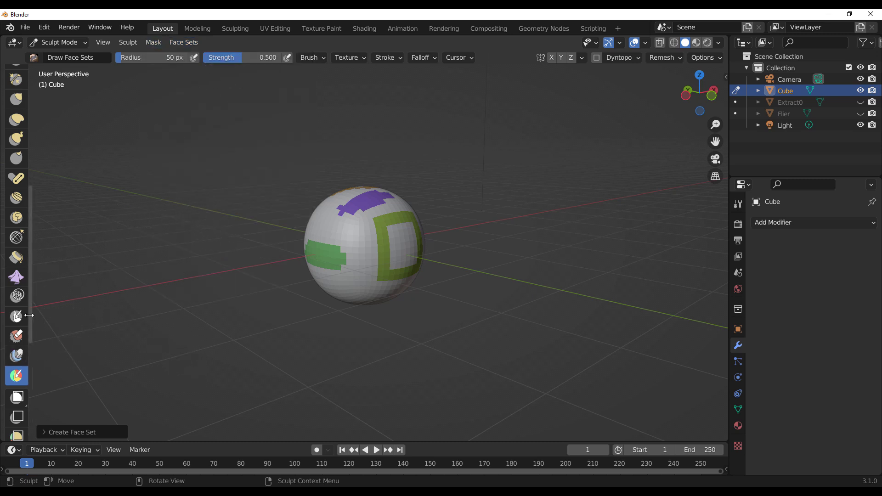
{"action": "scroll", "coordinate": [21, 324], "scroll_direction": "down", "scroll_amount": 6}
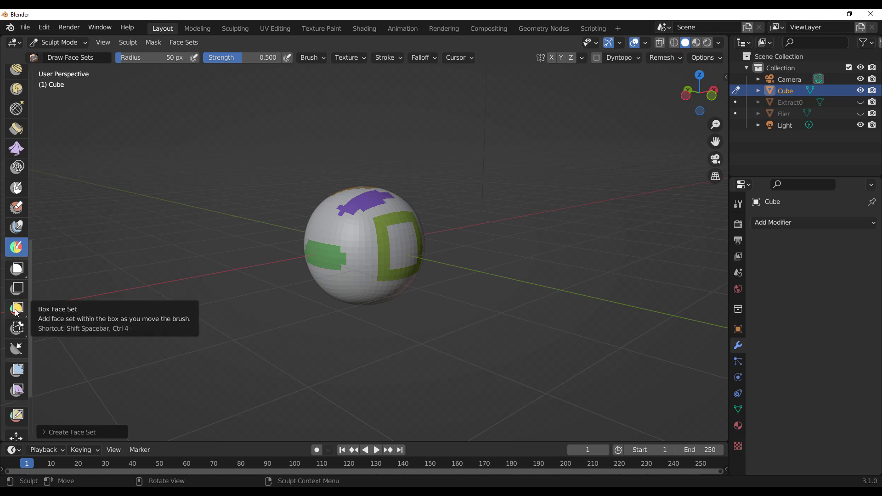
{"action": "left_click", "coordinate": [16, 308]}
{"action": "left_click_drag", "start_coordinate": [224, 133], "coordinate": [476, 307]}
{"action": "middle_click_drag", "start_coordinate": [482, 339], "coordinate": [267, 164]}
{"action": "left_click_drag", "start_coordinate": [266, 164], "coordinate": [522, 387]}
{"action": "middle_click_drag", "start_coordinate": [462, 384], "coordinate": [387, 327]}
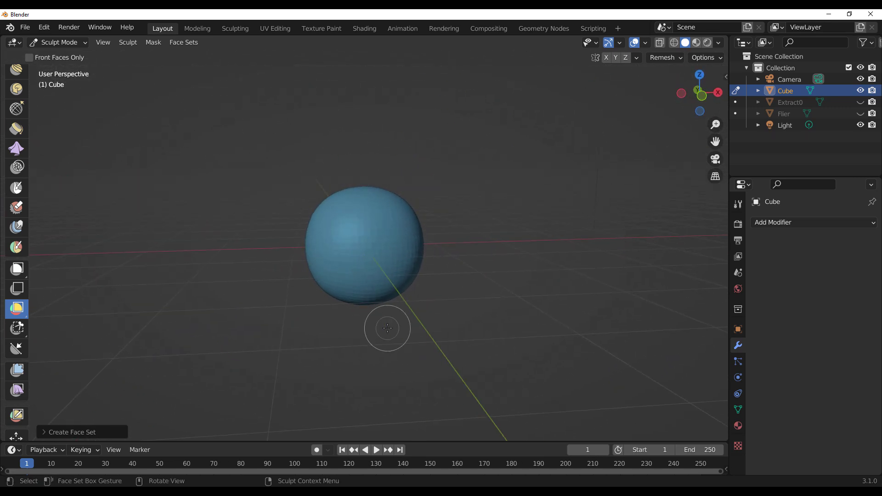
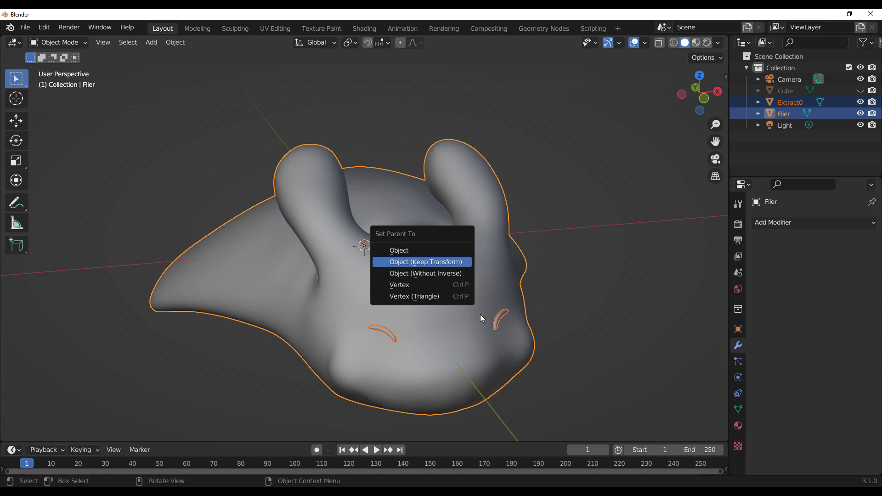
Parent the eye pieces, Extract0, to Flier with Object (Keep Transform), keeping the bunny selected
{"action": "scroll", "coordinate": [522, 299], "scroll_direction": "down", "scroll_amount": 6}
{"action": "middle_click_drag", "start_coordinate": [522, 299], "coordinate": [434, 301]}
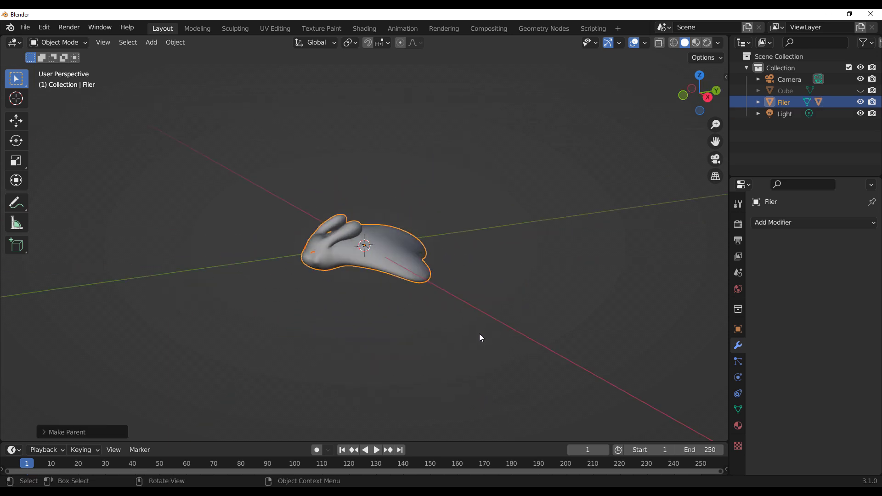
{"action": "left_click", "coordinate": [478, 333]}
{"action": "left_click", "coordinate": [419, 261]}
Scale up the Flier bunny together with its parented eyes
{"action": "scroll", "coordinate": [361, 310], "scroll_direction": "down", "scroll_amount": 5}
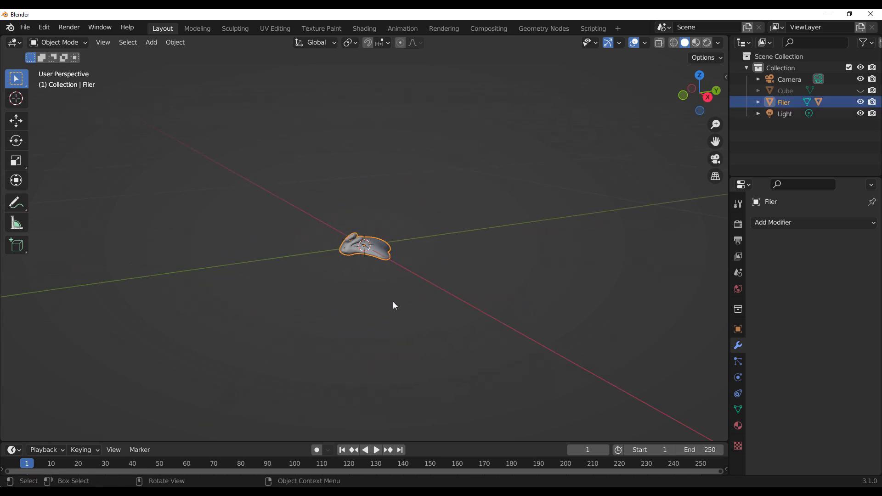
{"action": "key", "text": "s"}
{"action": "left_click", "coordinate": [488, 312]}
{"action": "scroll", "coordinate": [459, 294], "scroll_direction": "down", "scroll_amount": 4}
{"action": "middle_click_drag", "start_coordinate": [416, 274], "coordinate": [430, 276]}
{"action": "key", "text": "s"}
{"action": "left_click", "coordinate": [586, 330]}
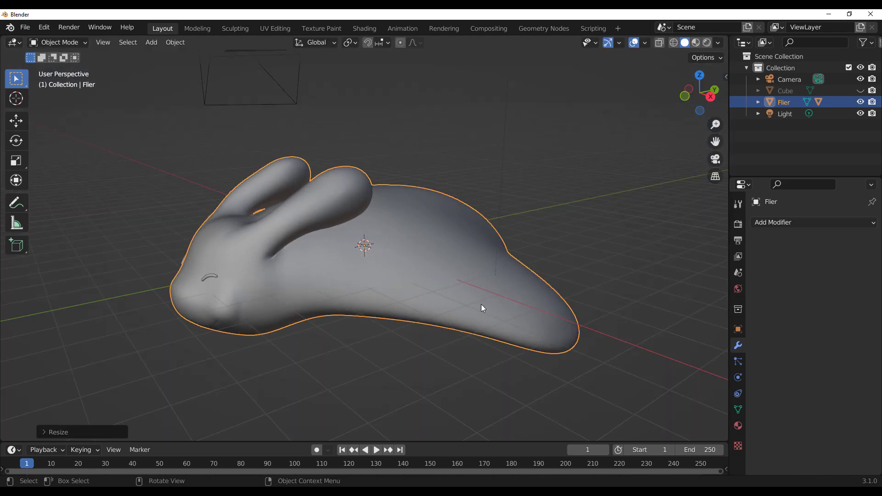
{"action": "middle_click_drag", "start_coordinate": [481, 304], "coordinate": [129, 61]}
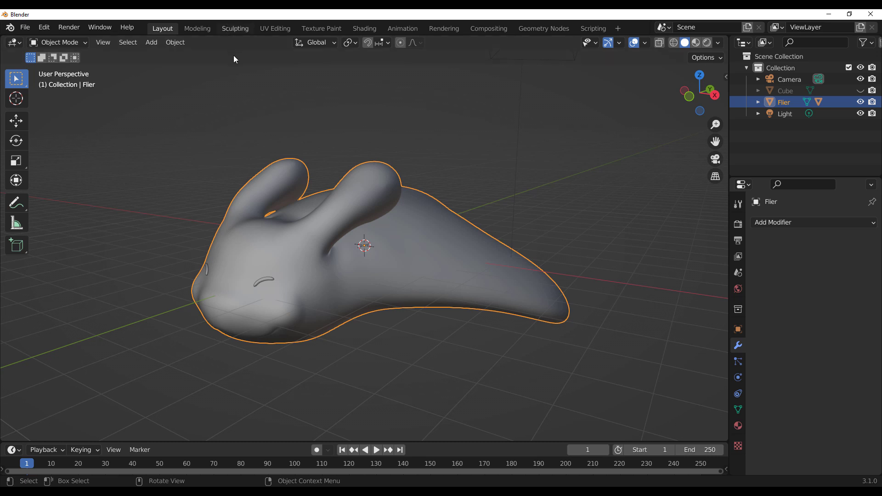
Switch to the Sculpting workspace and turn on X symmetry for the Draw Face Sets brush
{"action": "left_click", "coordinate": [234, 28]}
{"action": "scroll", "coordinate": [455, 193], "scroll_direction": "down", "scroll_amount": 5}
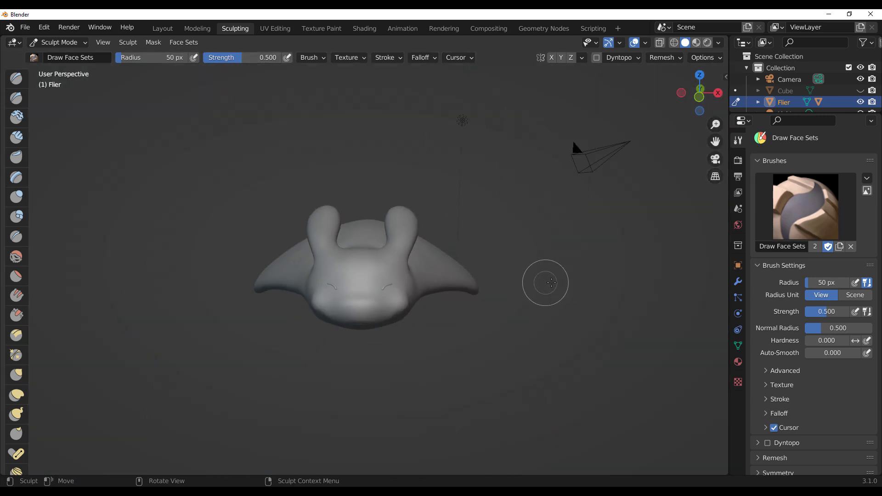
{"action": "mouse_move", "coordinate": [552, 283]}
{"action": "middle_mouse_down"}
{"action": "mouse_move", "coordinate": [470, 290]}
{"action": "mouse_move", "coordinate": [555, 250]}
{"action": "middle_mouse_up"}
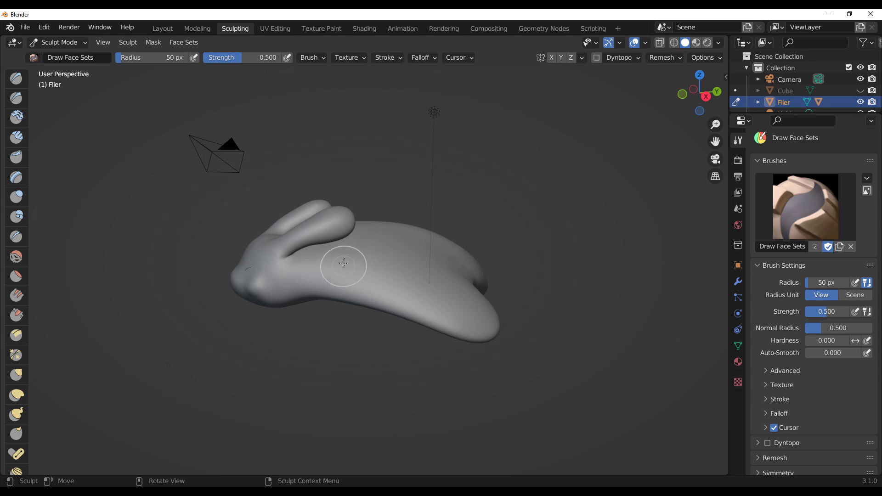
{"action": "scroll", "coordinate": [344, 263], "scroll_direction": "up", "scroll_amount": 3}
{"action": "scroll", "coordinate": [14, 276], "scroll_direction": "down", "scroll_amount": 8}
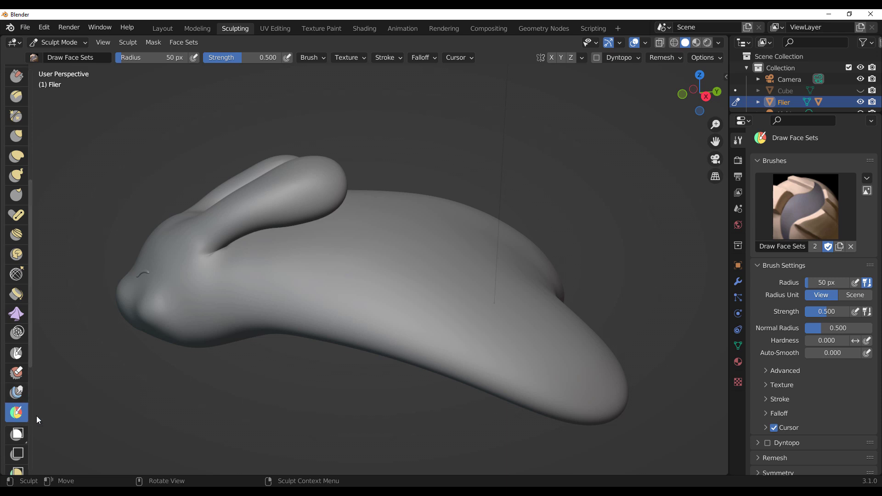
{"action": "middle_click_drag", "start_coordinate": [319, 295], "coordinate": [189, 325]}
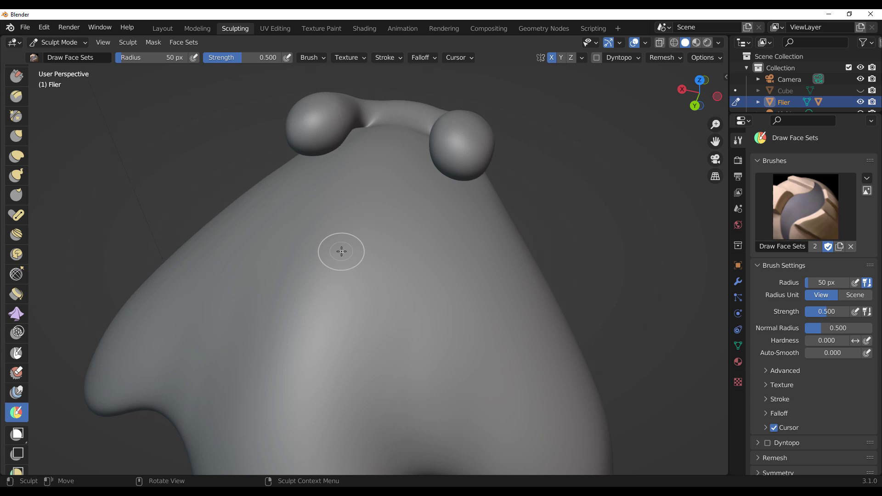
{"action": "middle_click_drag", "start_coordinate": [340, 250], "coordinate": [401, 285]}
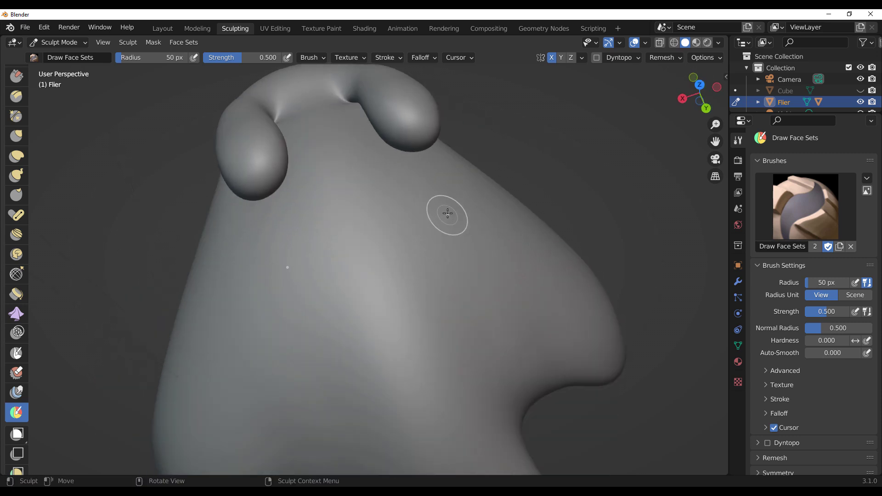
Set the brush radius to 152 px and paint a mirrored round face set on the back behind the ears
{"action": "key", "text": "f"}
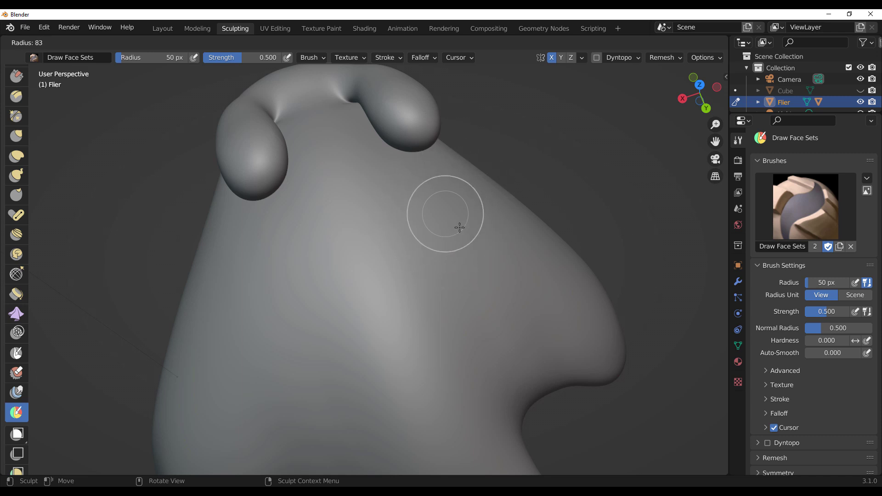
{"action": "left_click", "coordinate": [464, 234]}
{"action": "key", "text": "f"}
{"action": "left_click", "coordinate": [466, 234]}
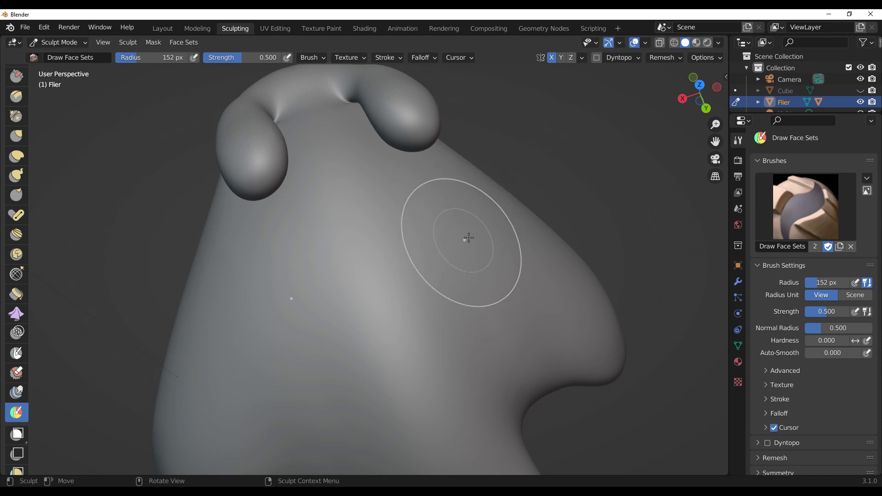
{"action": "middle_click_drag", "start_coordinate": [464, 232], "coordinate": [453, 262]}
{"action": "left_click_drag", "start_coordinate": [460, 248], "coordinate": [465, 243]}
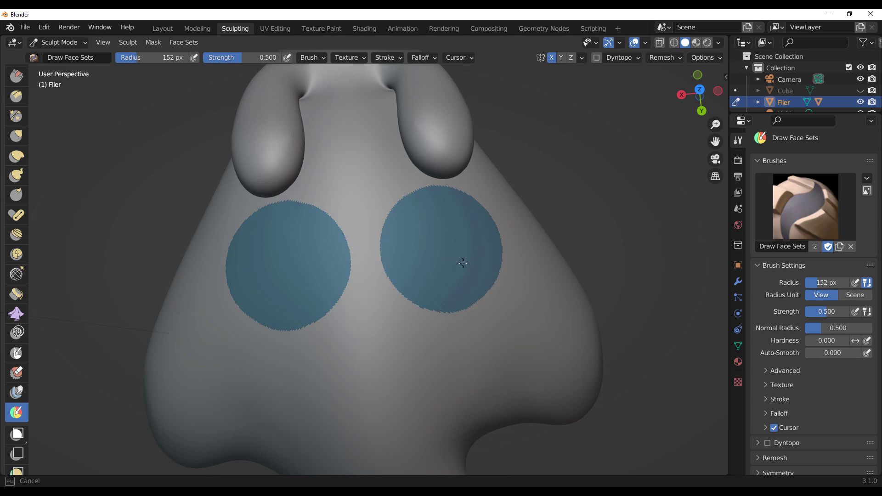
{"action": "mouse_move", "coordinate": [464, 243]}
{"action": "middle_mouse_down"}
{"action": "mouse_move", "coordinate": [457, 215]}
{"action": "mouse_move", "coordinate": [460, 310]}
{"action": "middle_mouse_up"}
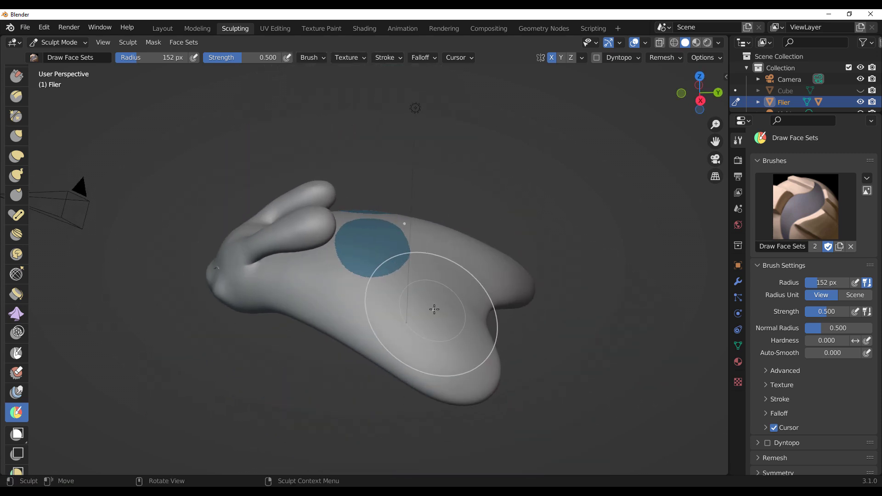
Reduce the brush radius to 91 px and paint a mirrored round face set on the wings
{"action": "key", "text": "f"}
{"action": "left_click", "coordinate": [413, 299]}
{"action": "left_click", "coordinate": [429, 334]}
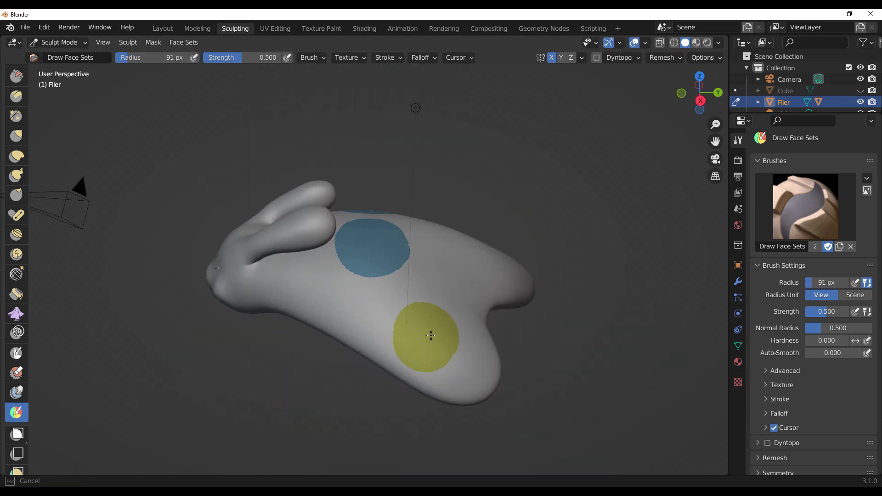
{"action": "mouse_move", "coordinate": [443, 312]}
{"action": "middle_mouse_down"}
{"action": "mouse_move", "coordinate": [399, 281]}
{"action": "mouse_move", "coordinate": [361, 292]}
{"action": "middle_mouse_up"}
Reduce the brush radius to 23 px and paint a mirrored winding face set strip across the back
{"action": "scroll", "coordinate": [361, 292], "scroll_direction": "up", "scroll_amount": 1}
{"action": "key", "text": "f"}
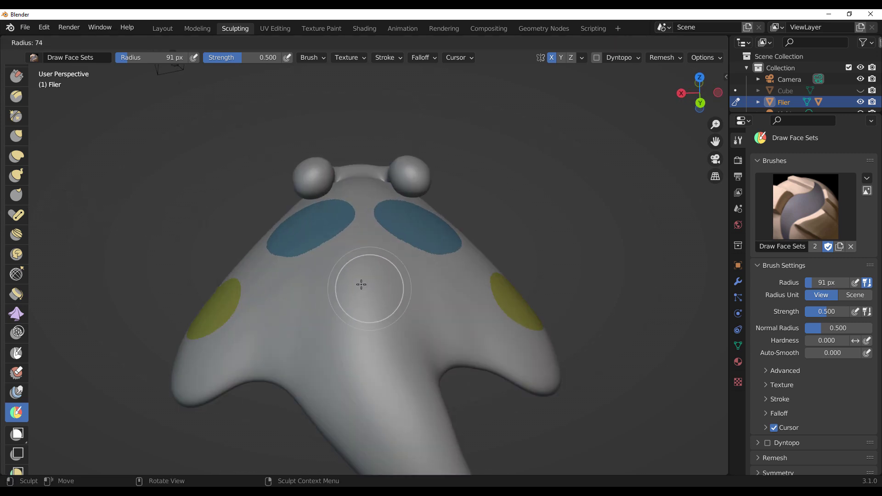
{"action": "left_click", "coordinate": [345, 278]}
{"action": "key", "text": "f"}
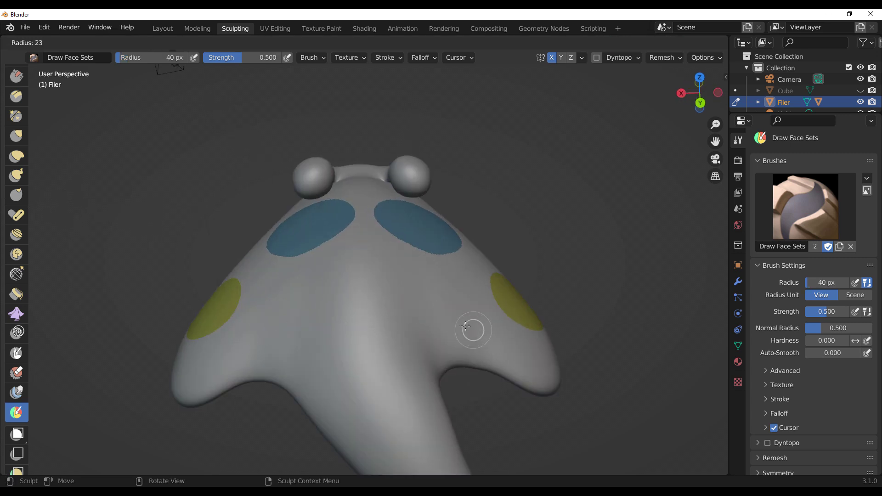
{"action": "left_click", "coordinate": [478, 336]}
{"action": "left_click_drag", "start_coordinate": [485, 342], "coordinate": [449, 275]}
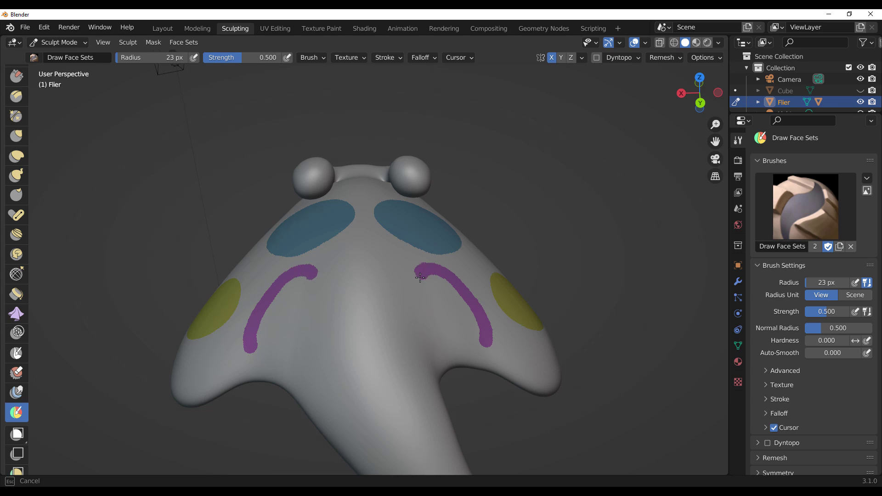
{"action": "left_click_drag", "start_coordinate": [433, 342], "coordinate": [404, 328]}
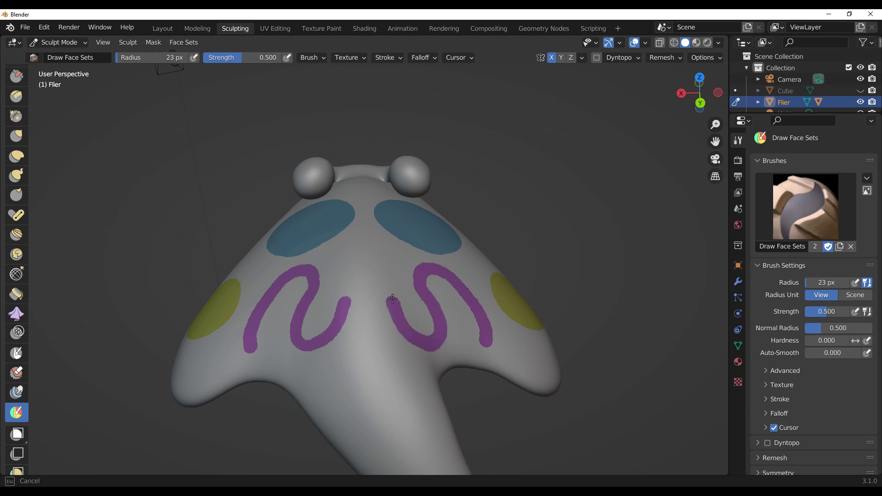
{"action": "left_click_drag", "start_coordinate": [376, 270], "coordinate": [376, 271]}
Switch to the Mesh Filter tool with the Inflate filter type at strength 1.000
{"action": "middle_click_drag", "start_coordinate": [376, 271], "coordinate": [525, 266]}
{"action": "scroll", "coordinate": [192, 225], "scroll_direction": "up", "scroll_amount": 4}
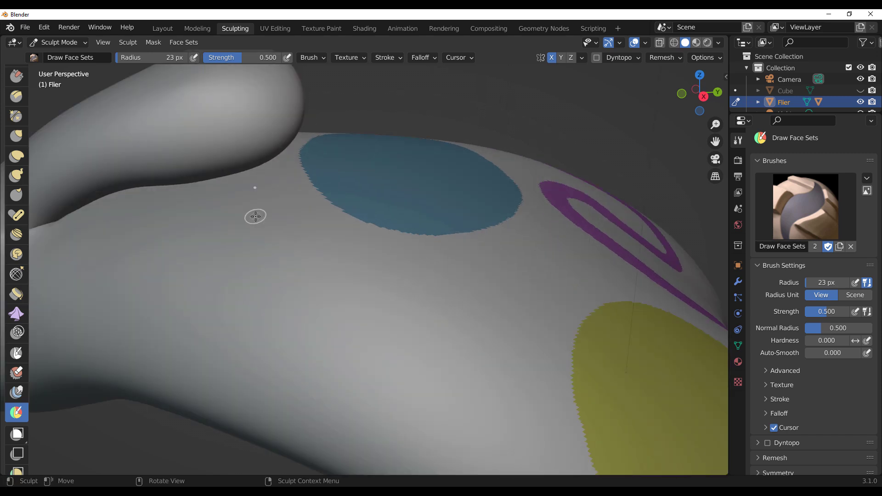
{"action": "scroll", "coordinate": [198, 276], "scroll_direction": "down", "scroll_amount": 3}
{"action": "scroll", "coordinate": [17, 404], "scroll_direction": "down", "scroll_amount": 7}
{"action": "scroll", "coordinate": [16, 383], "scroll_direction": "down", "scroll_amount": 1}
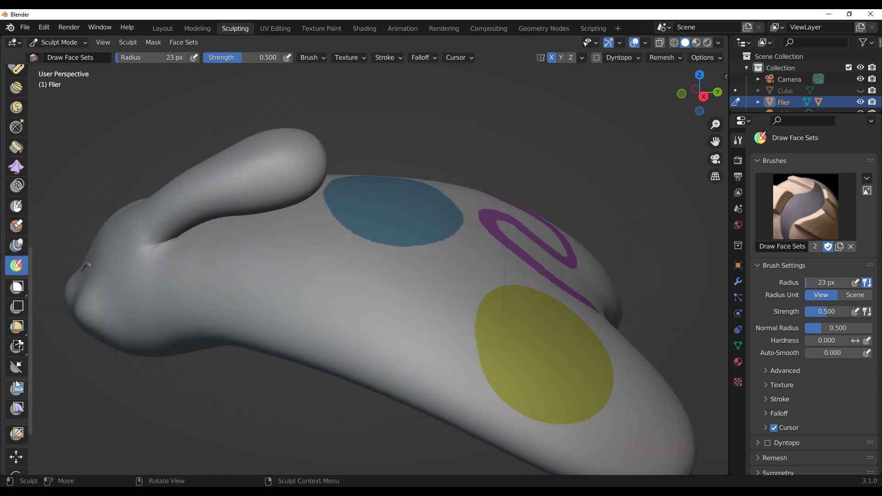
{"action": "left_click", "coordinate": [20, 391]}
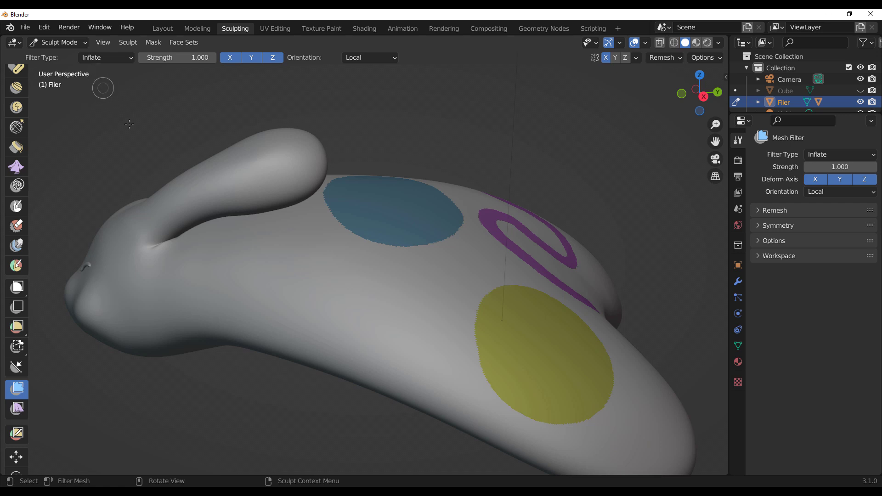
{"action": "middle_click_drag", "start_coordinate": [225, 258], "coordinate": [272, 248]}
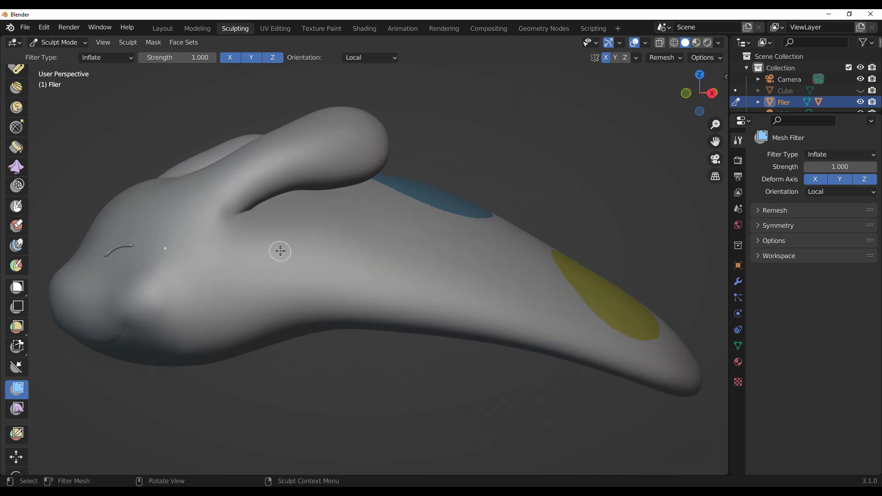
Try the Inflate mesh filter on the entire bunny without face set masking
{"action": "scroll", "coordinate": [325, 257], "scroll_direction": "down", "scroll_amount": 4}
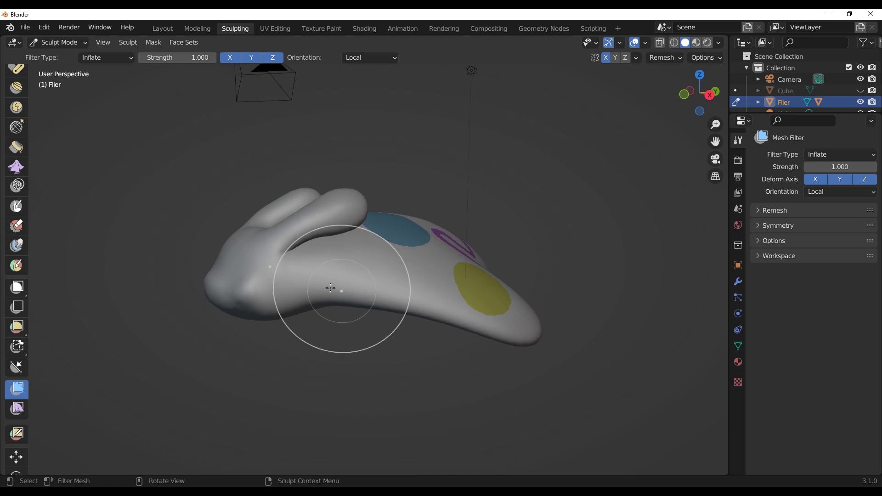
{"action": "left_click_drag", "start_coordinate": [330, 290], "coordinate": [337, 290]}
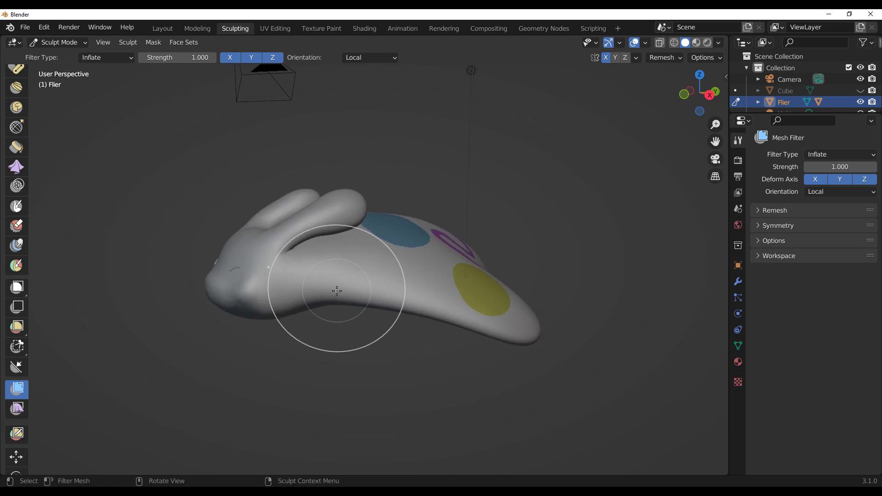
{"action": "left_click_drag", "start_coordinate": [334, 334], "coordinate": [410, 289]}
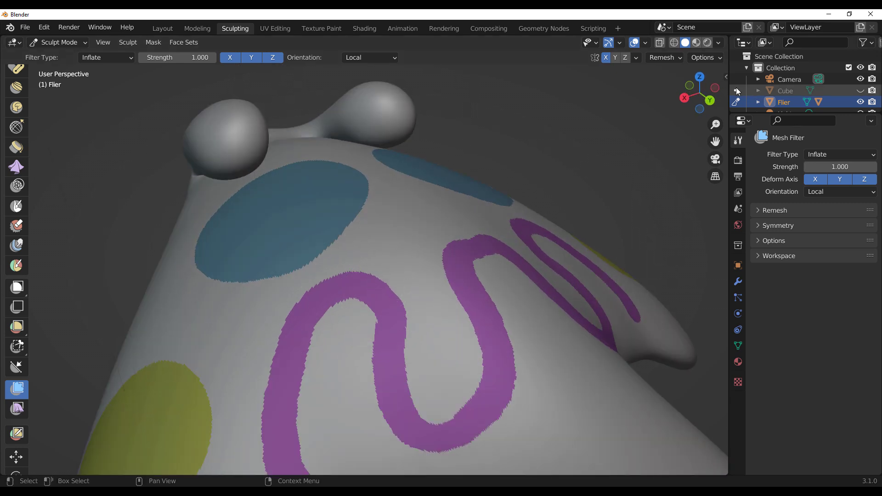
Enable Face Sets auto-masking and apply the Inflate filter to the blue face set behind the ears
{"action": "left_click", "coordinate": [708, 57]}
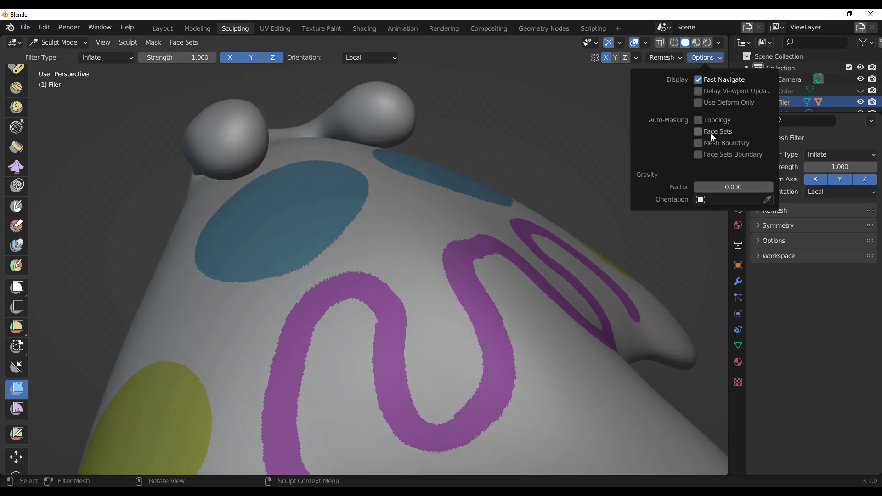
{"action": "left_click", "coordinate": [698, 132]}
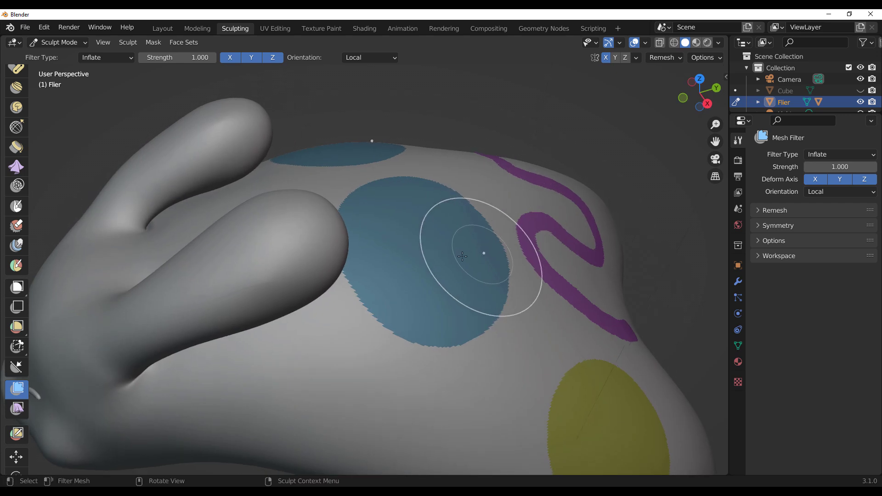
{"action": "mouse_move", "coordinate": [433, 251]}
{"action": "left_mouse_down"}
{"action": "mouse_move", "coordinate": [474, 273]}
{"action": "mouse_move", "coordinate": [441, 262]}
{"action": "left_mouse_up"}
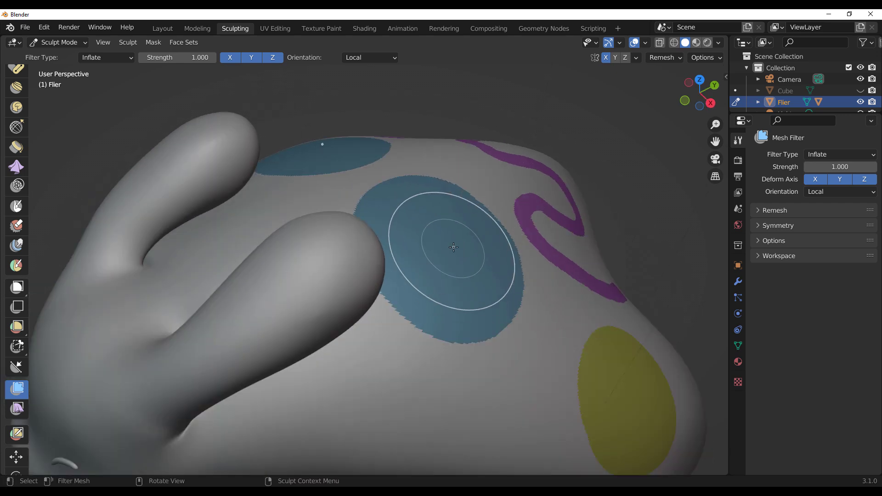
{"action": "mouse_move", "coordinate": [447, 237]}
{"action": "left_mouse_down"}
{"action": "mouse_move", "coordinate": [496, 269]}
{"action": "mouse_move", "coordinate": [459, 267]}
{"action": "left_mouse_up"}
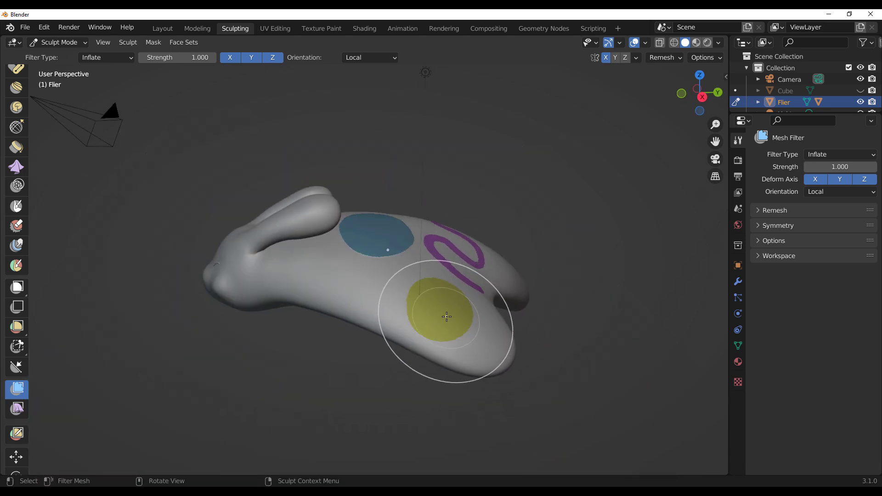
Try the Inflate filter on the yellow face set on the wing
{"action": "scroll", "coordinate": [446, 317], "scroll_direction": "up", "scroll_amount": 4}
{"action": "middle_click_drag", "start_coordinate": [543, 324], "coordinate": [511, 272], "text": "shift"}
{"action": "left_click_drag", "start_coordinate": [517, 273], "coordinate": [588, 293]}
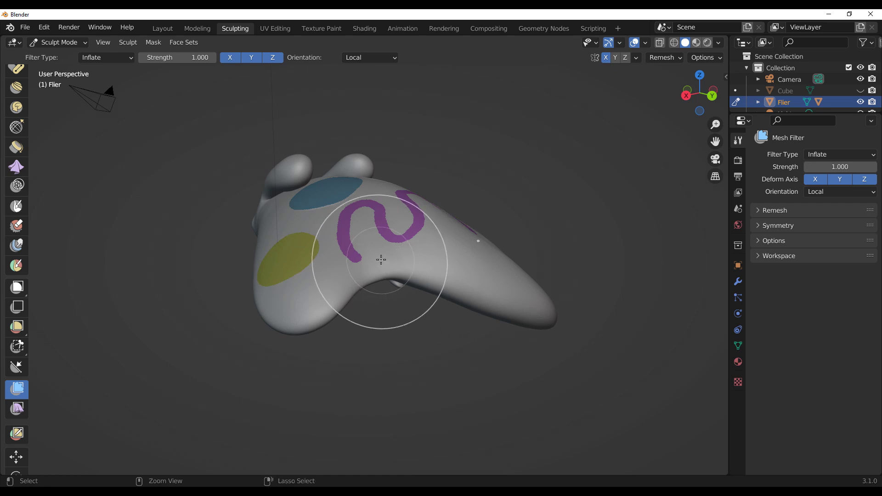
Switch to the Cloth brush and set its radius to 91 px
{"action": "middle_click_drag", "start_coordinate": [380, 260], "coordinate": [390, 247]}
{"action": "left_click", "coordinate": [120, 57]}
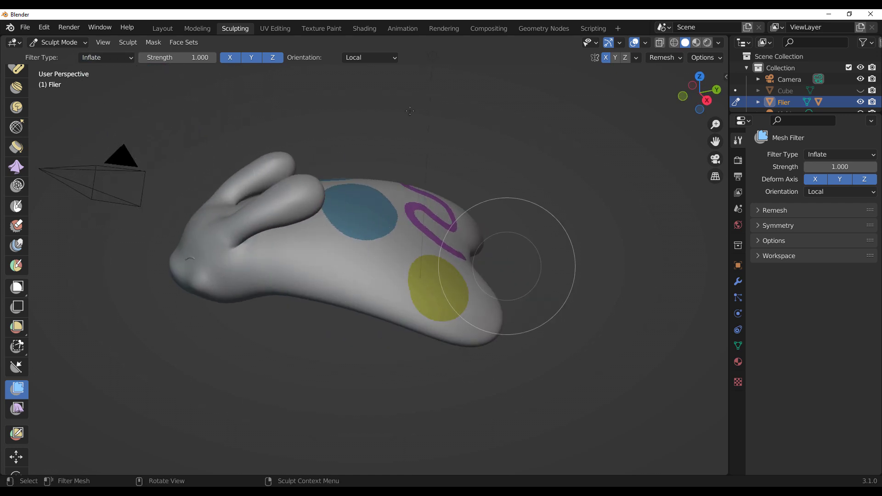
{"action": "left_click", "coordinate": [18, 172]}
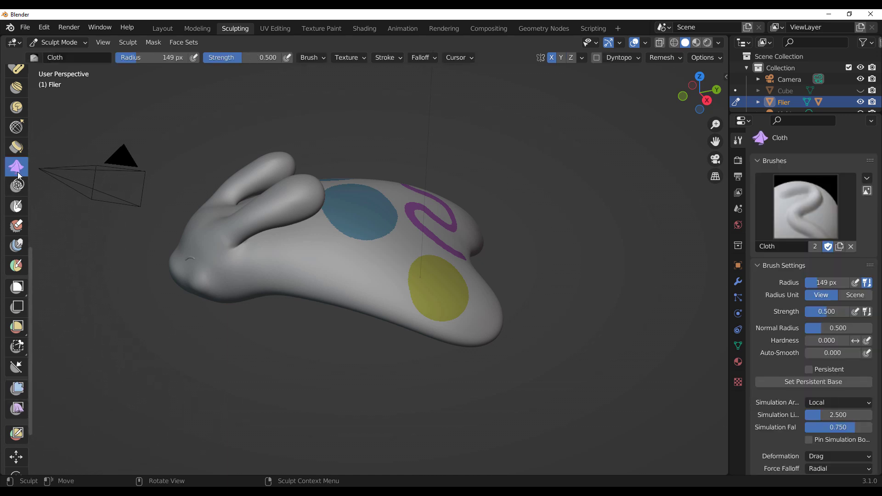
{"action": "scroll", "coordinate": [410, 268], "scroll_direction": "up", "scroll_amount": 1}
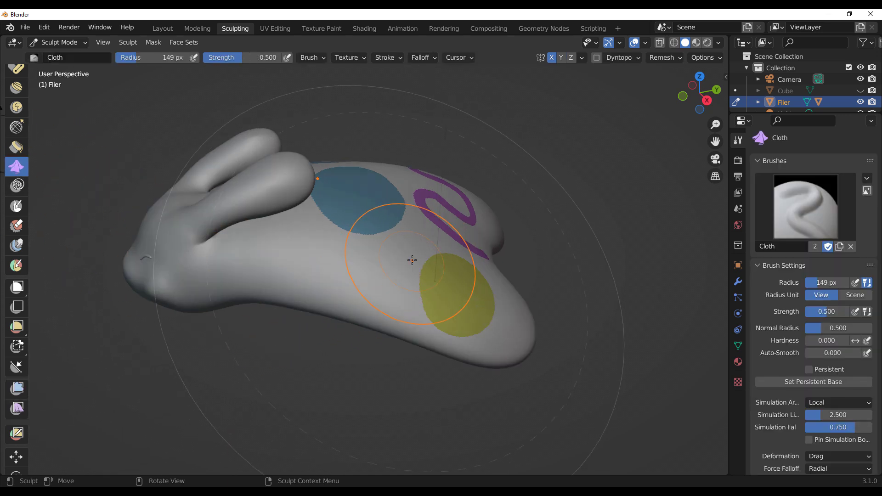
{"action": "key", "text": "f"}
{"action": "left_click", "coordinate": [401, 211]}
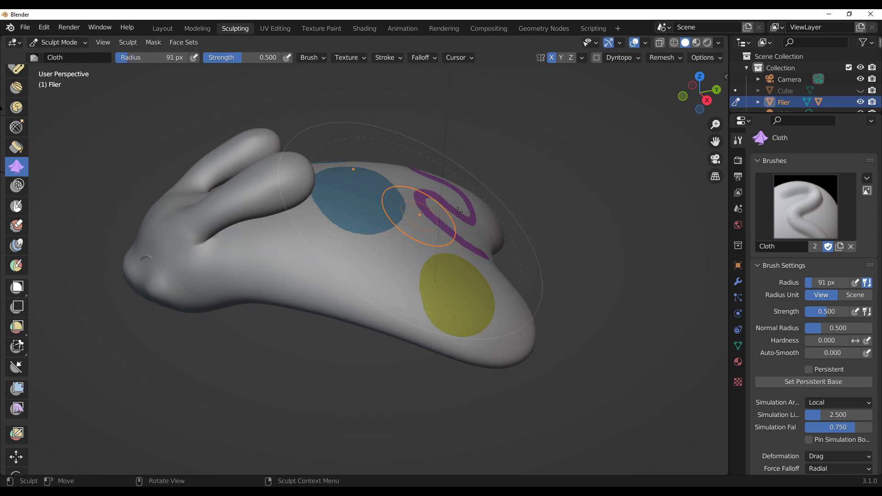
Check the Face Sets auto-masking option and sculpt cloth wrinkles inside the blue face set behind the ears
{"action": "middle_click_drag", "start_coordinate": [642, 69], "coordinate": [601, 95]}
{"action": "left_click", "coordinate": [700, 57]}
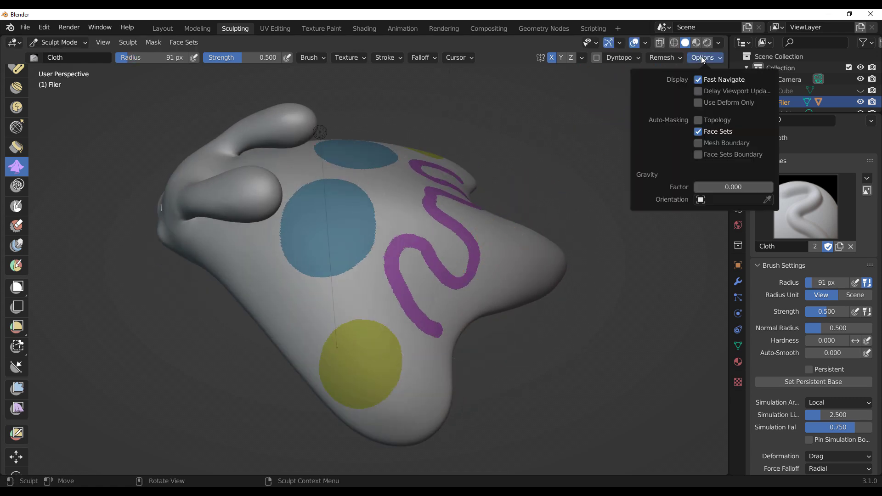
{"action": "left_click", "coordinate": [707, 131]}
{"action": "scroll", "coordinate": [266, 207], "scroll_direction": "up", "scroll_amount": 5}
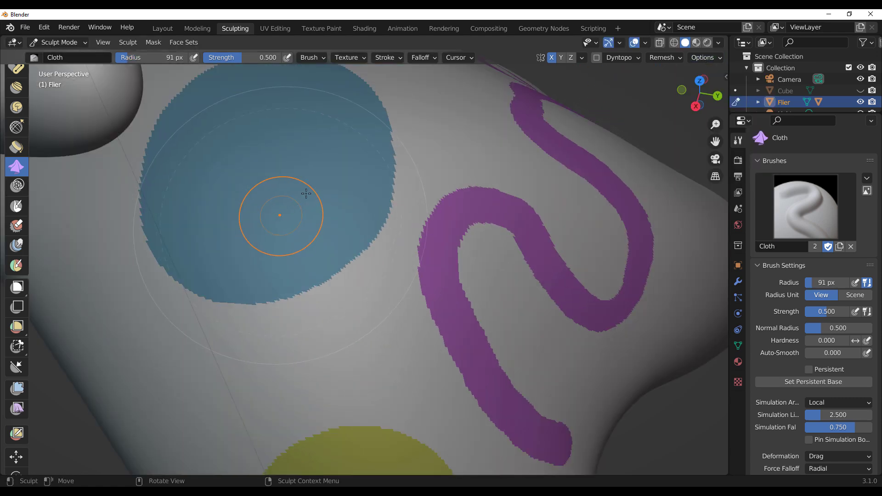
{"action": "scroll", "coordinate": [312, 191], "scroll_direction": "down", "scroll_amount": 1}
{"action": "left_click_drag", "start_coordinate": [288, 216], "coordinate": [347, 256]}
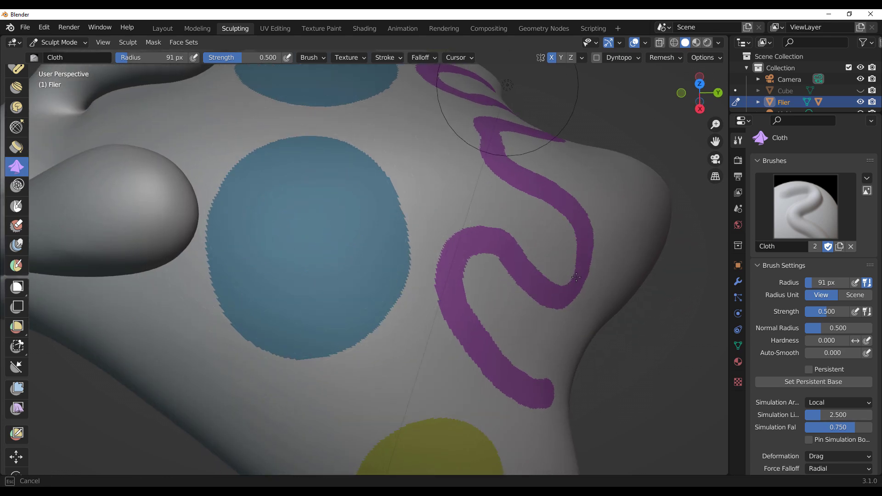
{"action": "left_click_drag", "start_coordinate": [347, 260], "coordinate": [341, 309]}
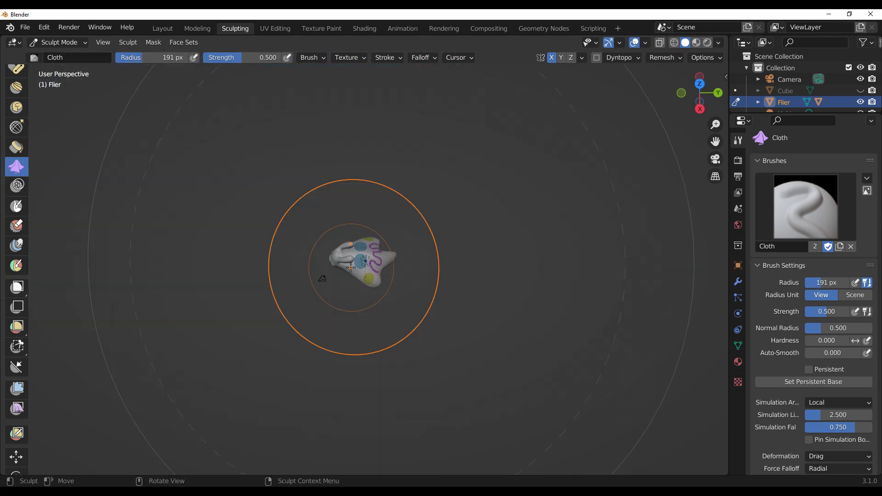
{"action": "scroll", "coordinate": [355, 265], "scroll_direction": "up", "scroll_amount": 13}
{"action": "scroll", "coordinate": [357, 258], "scroll_direction": "down", "scroll_amount": 2}
{"action": "scroll", "coordinate": [357, 257], "scroll_direction": "down", "scroll_amount": 6}
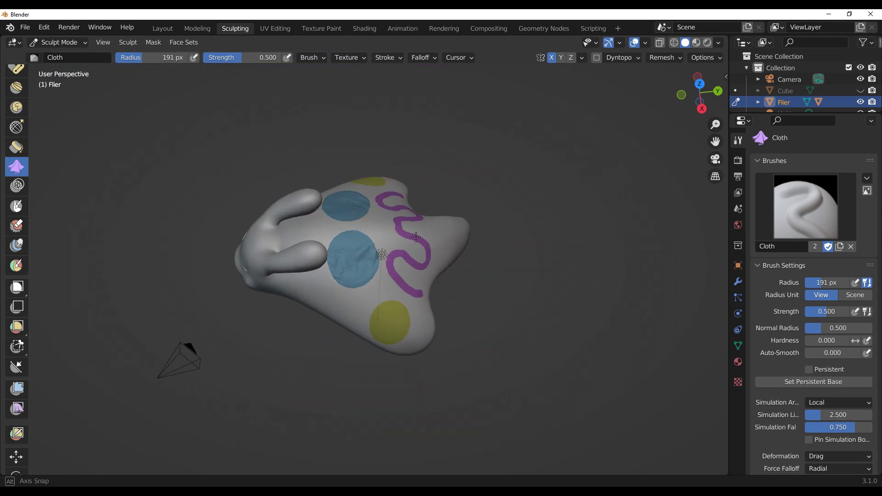
Set the Cloth brush radius to 65 px and inspect the bunny from behind and from the front
{"action": "middle_click_drag", "start_coordinate": [357, 257], "coordinate": [419, 208]}
{"action": "key", "text": "f"}
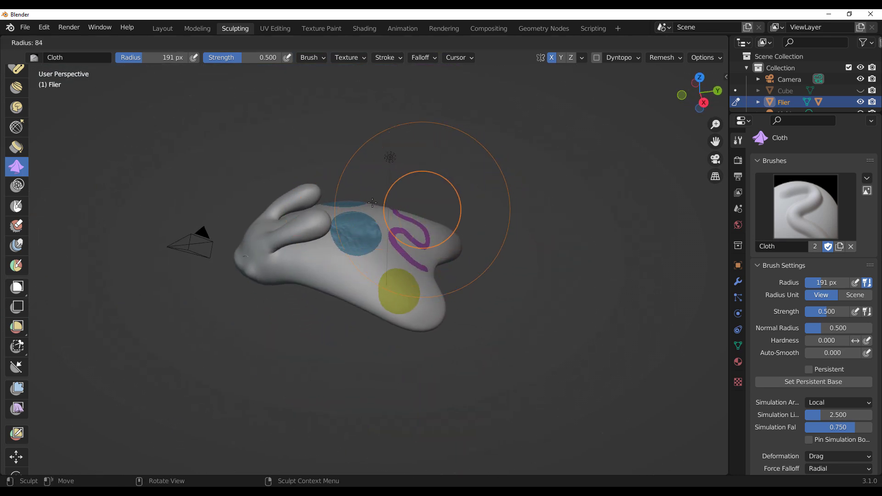
{"action": "left_click", "coordinate": [453, 208]}
{"action": "mouse_move", "coordinate": [359, 299]}
{"action": "middle_mouse_down"}
{"action": "mouse_move", "coordinate": [434, 294]}
{"action": "mouse_move", "coordinate": [291, 256]}
{"action": "mouse_move", "coordinate": [330, 277]}
{"action": "mouse_move", "coordinate": [319, 294]}
{"action": "mouse_move", "coordinate": [294, 291]}
{"action": "middle_mouse_up"}
{"action": "scroll", "coordinate": [435, 293], "scroll_direction": "up", "scroll_amount": 6}
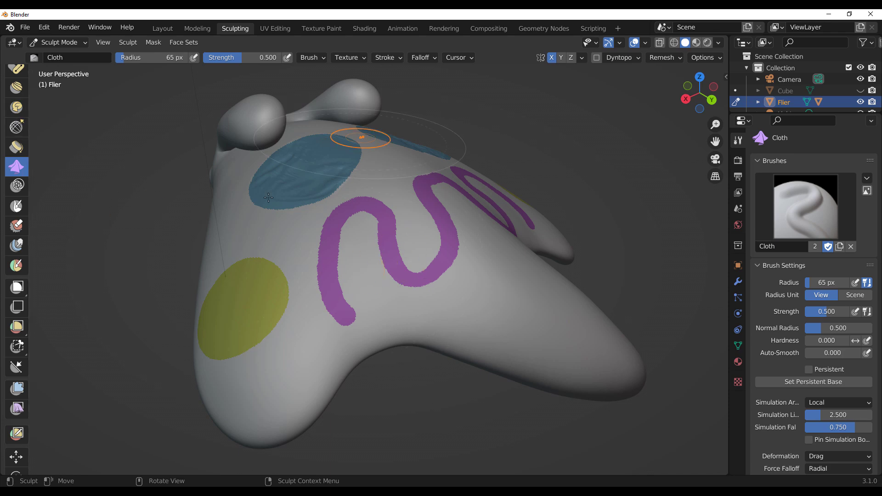
{"action": "middle_click_drag", "start_coordinate": [499, 301], "coordinate": [287, 290]}
{"action": "scroll", "coordinate": [409, 277], "scroll_direction": "up", "scroll_amount": 2}
{"action": "scroll", "coordinate": [409, 278], "scroll_direction": "down", "scroll_amount": 3}
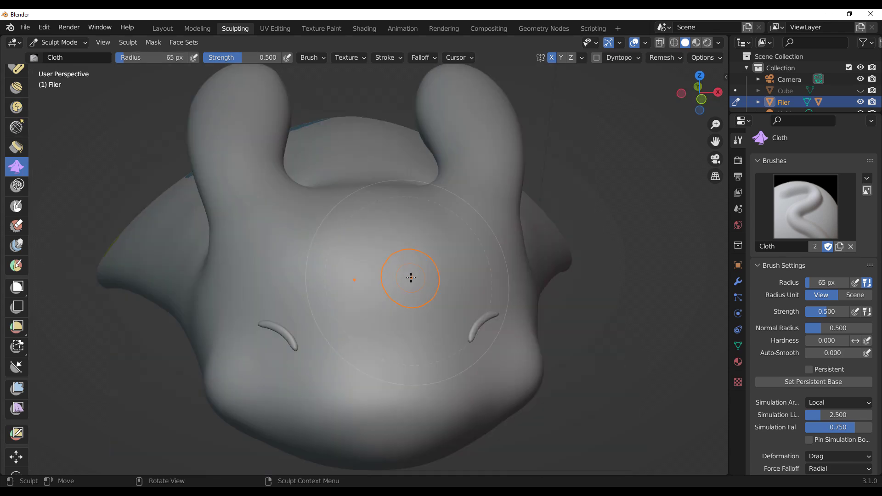
Switch to the Draw brush and bring the yellow face set on the wing into view
{"action": "middle_click_drag", "start_coordinate": [409, 275], "coordinate": [321, 273]}
{"action": "scroll", "coordinate": [18, 321], "scroll_direction": "up", "scroll_amount": 10}
{"action": "left_click", "coordinate": [16, 79]}
{"action": "mouse_move", "coordinate": [422, 203]}
{"action": "middle_mouse_down"}
{"action": "mouse_move", "coordinate": [358, 216]}
{"action": "mouse_move", "coordinate": [409, 229]}
{"action": "mouse_move", "coordinate": [335, 233]}
{"action": "middle_mouse_up"}
{"action": "scroll", "coordinate": [373, 291], "scroll_direction": "up", "scroll_amount": 5}
{"action": "scroll", "coordinate": [374, 291], "scroll_direction": "down", "scroll_amount": 4}
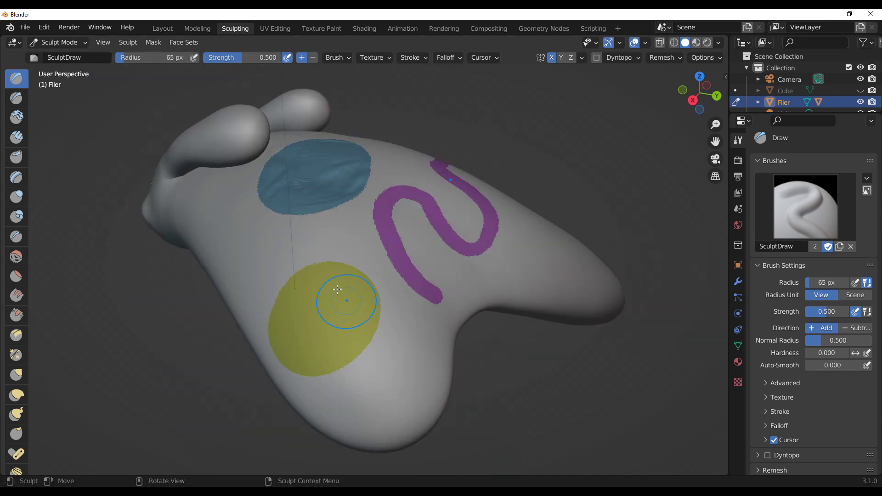
{"action": "middle_click_drag", "start_coordinate": [331, 336], "coordinate": [239, 396]}
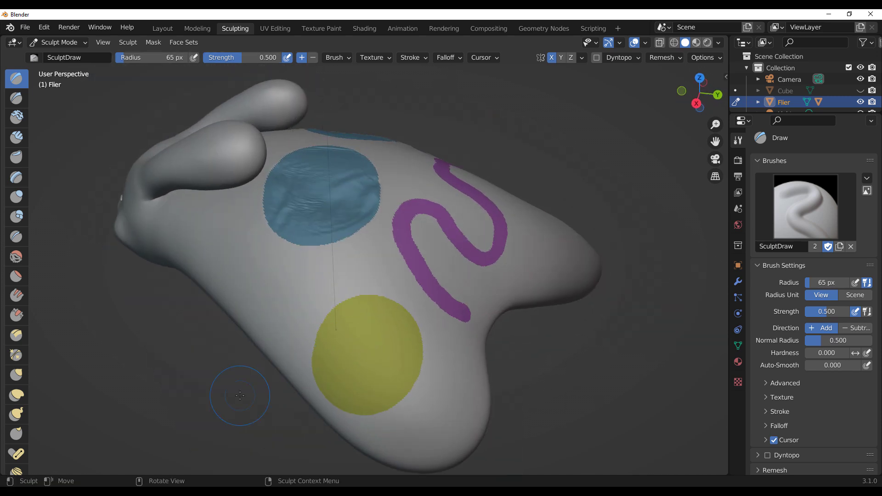
Extract the yellow face set on the wing as a separate mesh object
{"action": "left_click", "coordinate": [175, 43]}
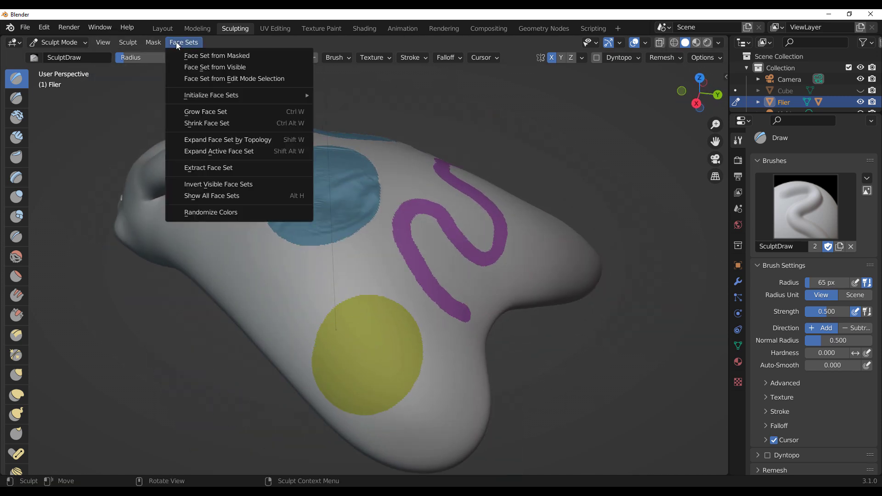
{"action": "left_click", "coordinate": [215, 168]}
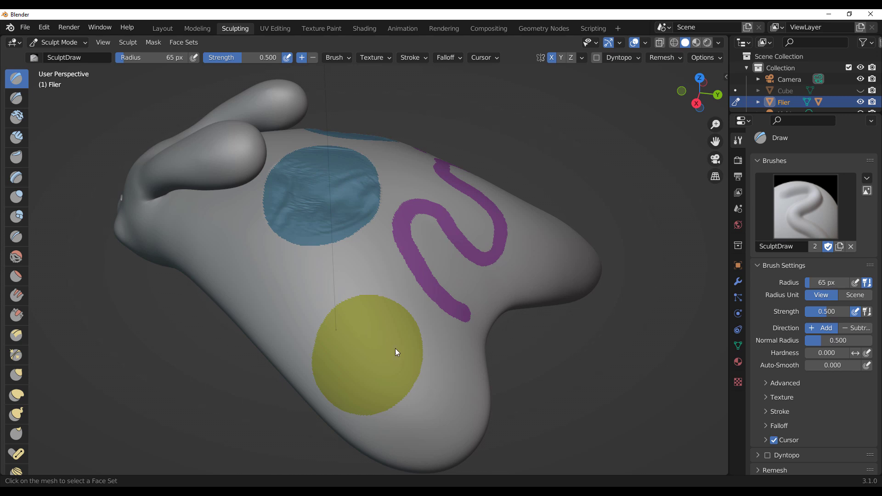
{"action": "left_click", "coordinate": [366, 343]}
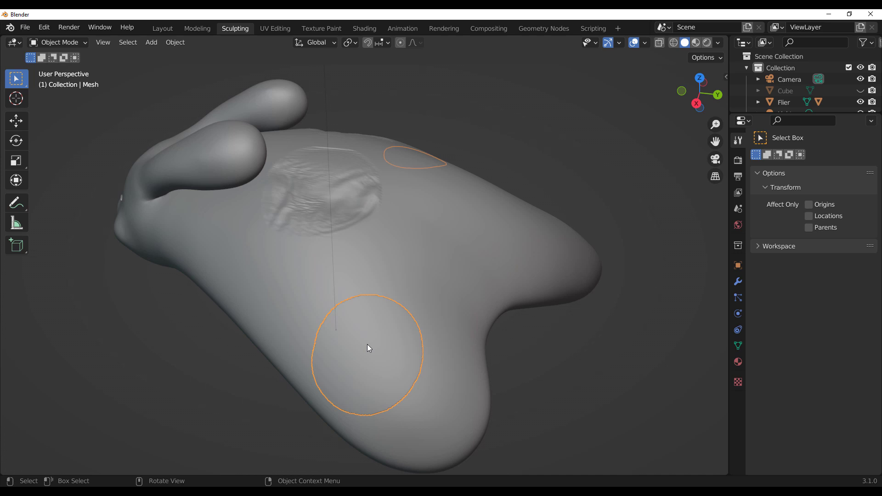
{"action": "left_click_drag", "start_coordinate": [574, 146], "coordinate": [630, 204]}
{"action": "middle_click_drag", "start_coordinate": [608, 379], "coordinate": [596, 364]}
Select the bunny again and return it to Sculpt Mode
{"action": "left_click", "coordinate": [361, 274]}
{"action": "mouse_move", "coordinate": [370, 333]}
{"action": "middle_mouse_down"}
{"action": "mouse_move", "coordinate": [389, 276]}
{"action": "mouse_move", "coordinate": [321, 296]}
{"action": "mouse_move", "coordinate": [268, 256]}
{"action": "mouse_move", "coordinate": [359, 275]}
{"action": "mouse_move", "coordinate": [176, 271]}
{"action": "mouse_move", "coordinate": [151, 257]}
{"action": "mouse_move", "coordinate": [368, 301]}
{"action": "mouse_move", "coordinate": [492, 295]}
{"action": "mouse_move", "coordinate": [544, 276]}
{"action": "middle_mouse_up"}
{"action": "scroll", "coordinate": [269, 255], "scroll_direction": "up", "scroll_amount": 5}
{"action": "scroll", "coordinate": [269, 256], "scroll_direction": "down", "scroll_amount": 4}
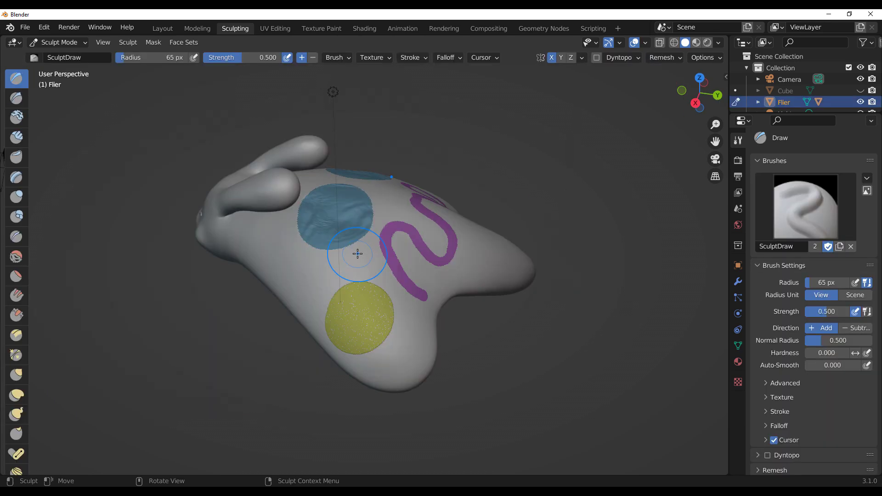
{"action": "scroll", "coordinate": [363, 227], "scroll_direction": "up", "scroll_amount": 4}
{"action": "middle_click_drag", "start_coordinate": [414, 227], "coordinate": [180, 224]}
Look through the bunny's modifiers, the render settings and the Draw brush settings, and view the sculpt from behind
{"action": "scroll", "coordinate": [800, 355], "scroll_direction": "down", "scroll_amount": 3}
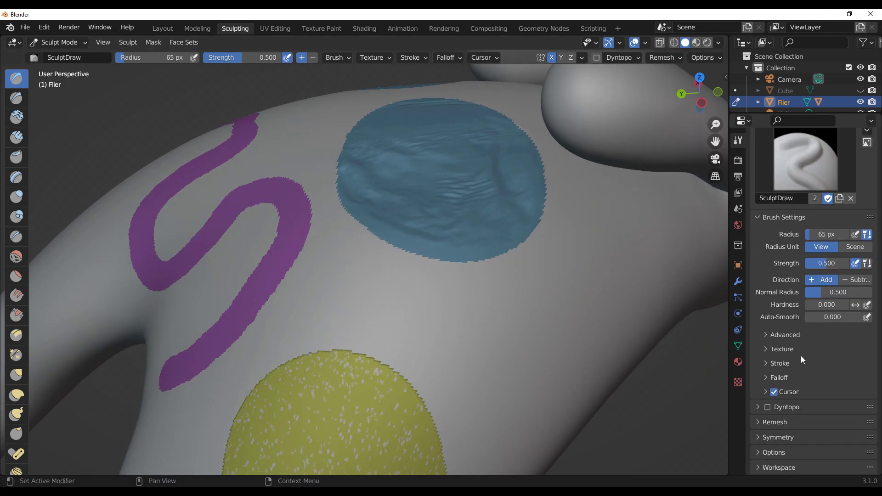
{"action": "left_click", "coordinate": [738, 281]}
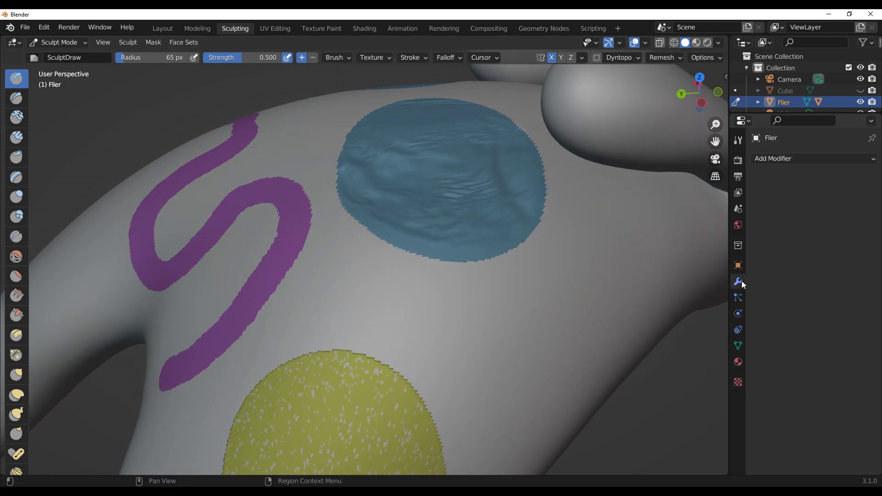
{"action": "left_click", "coordinate": [739, 161]}
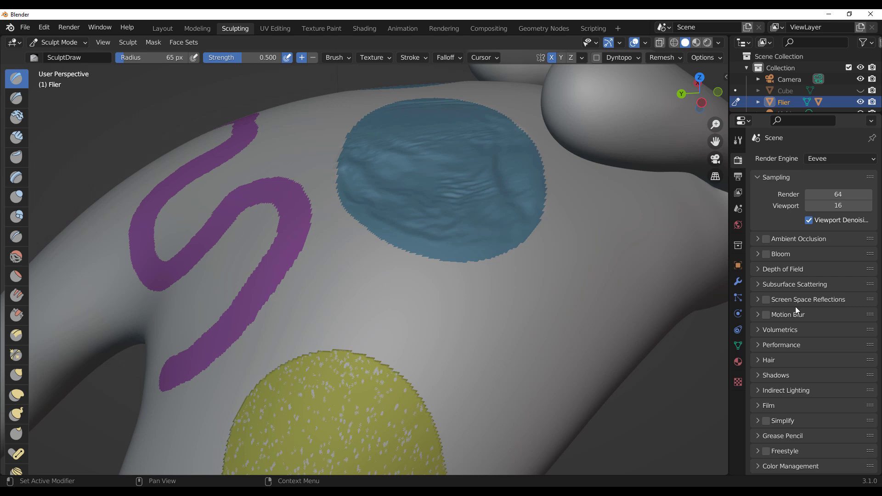
{"action": "left_click", "coordinate": [738, 143]}
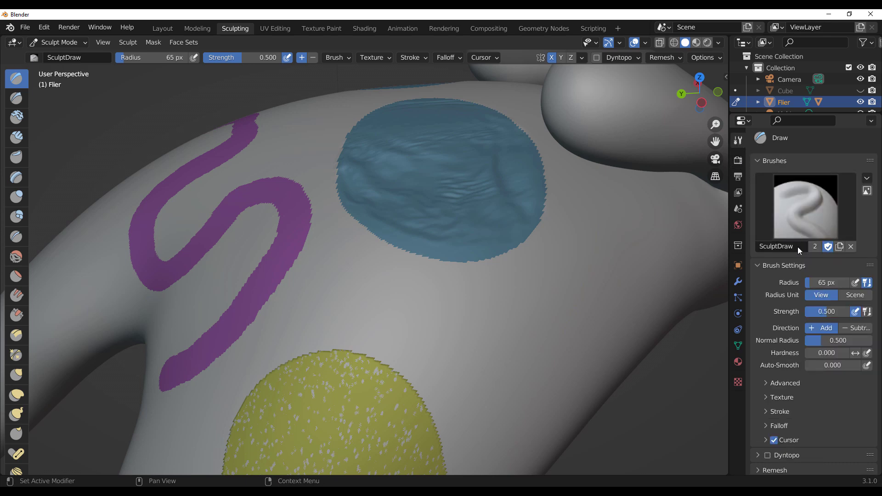
{"action": "scroll", "coordinate": [801, 271], "scroll_direction": "down", "scroll_amount": 3}
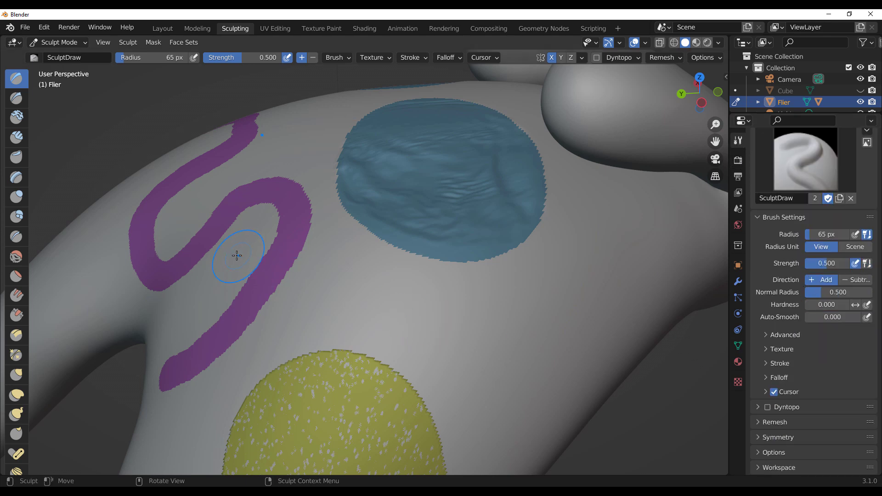
{"action": "scroll", "coordinate": [236, 252], "scroll_direction": "down", "scroll_amount": 6}
{"action": "middle_click_drag", "start_coordinate": [322, 257], "coordinate": [387, 270]}
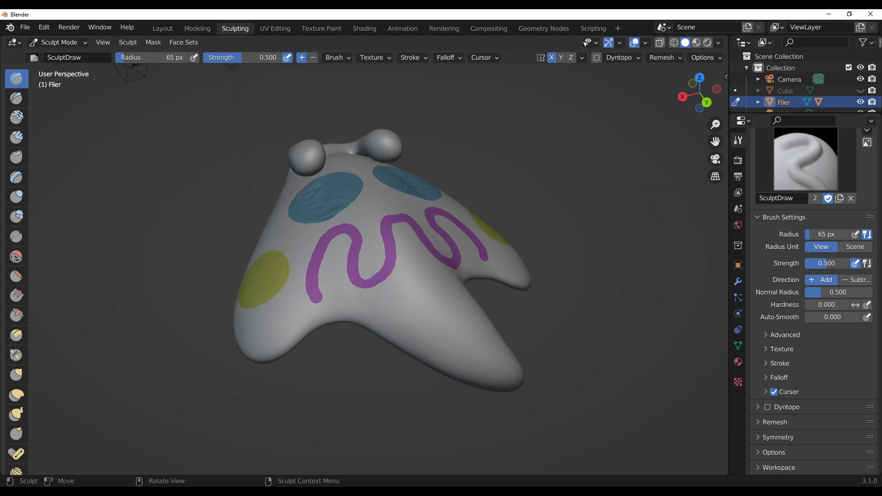
{"action": "mouse_move", "coordinate": [471, 241]}
{"action": "middle_mouse_down"}
{"action": "mouse_move", "coordinate": [377, 248]}
{"action": "mouse_move", "coordinate": [530, 274]}
{"action": "mouse_move", "coordinate": [403, 252]}
{"action": "middle_mouse_up"}
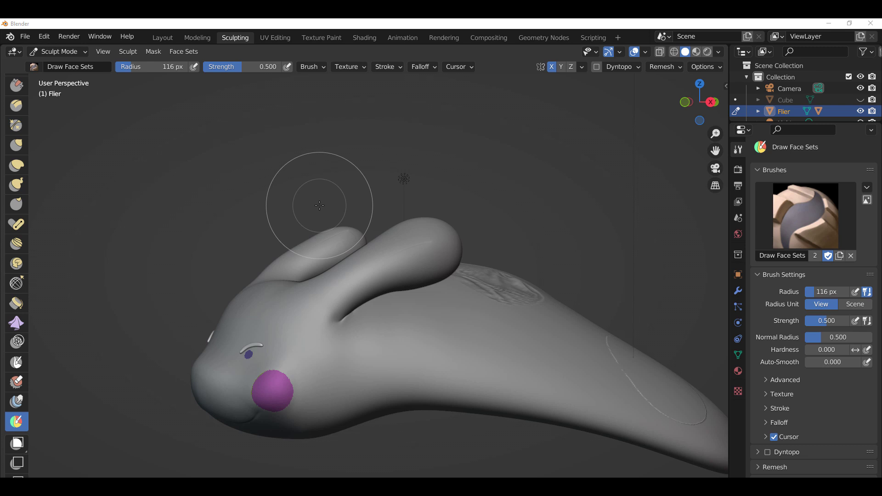
Paint separate mirrored face sets over the ears, the area behind and between them, and the forehead with the Draw Face Sets brush
{"action": "scroll", "coordinate": [505, 197], "scroll_direction": "down", "scroll_amount": 5}
{"action": "middle_click_drag", "start_coordinate": [512, 195], "coordinate": [358, 254]}
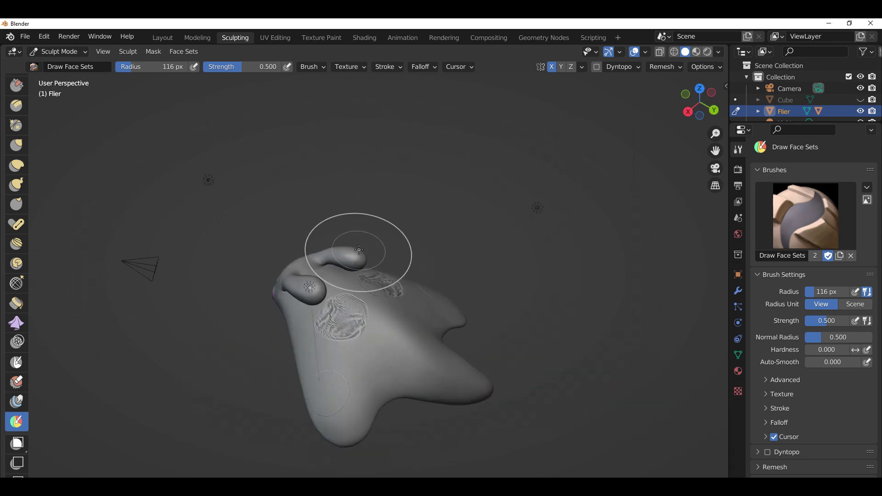
{"action": "scroll", "coordinate": [367, 253], "scroll_direction": "up", "scroll_amount": 4}
{"action": "middle_click_drag", "start_coordinate": [531, 114], "coordinate": [354, 207]}
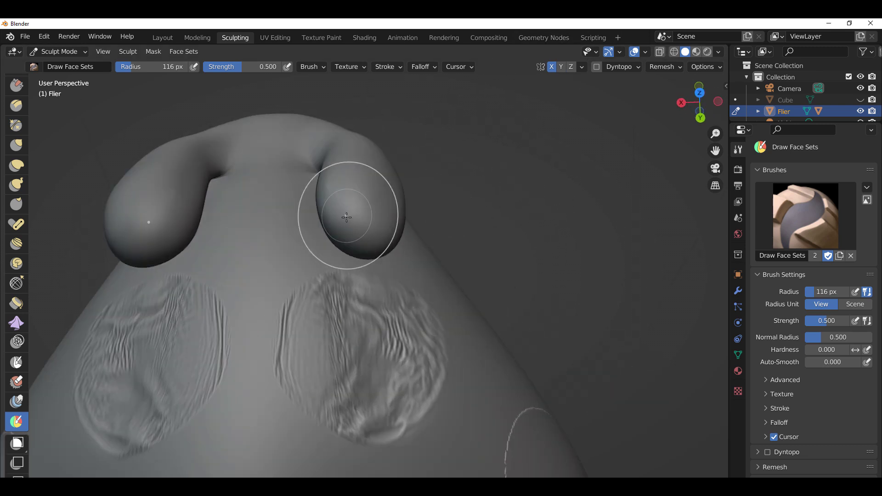
{"action": "left_click", "coordinate": [354, 204]}
{"action": "mouse_move", "coordinate": [356, 195]}
{"action": "left_mouse_down"}
{"action": "mouse_move", "coordinate": [330, 148]}
{"action": "mouse_move", "coordinate": [298, 184]}
{"action": "mouse_move", "coordinate": [362, 237]}
{"action": "mouse_move", "coordinate": [334, 145]}
{"action": "mouse_move", "coordinate": [393, 226]}
{"action": "left_mouse_up"}
{"action": "mouse_move", "coordinate": [394, 226]}
{"action": "middle_mouse_down"}
{"action": "mouse_move", "coordinate": [355, 148]}
{"action": "mouse_move", "coordinate": [431, 219]}
{"action": "mouse_move", "coordinate": [413, 223]}
{"action": "middle_mouse_up"}
{"action": "mouse_move", "coordinate": [384, 227]}
{"action": "left_mouse_down"}
{"action": "mouse_move", "coordinate": [554, 312]}
{"action": "mouse_move", "coordinate": [404, 281]}
{"action": "mouse_move", "coordinate": [545, 301]}
{"action": "left_mouse_up"}
{"action": "mouse_move", "coordinate": [464, 310]}
{"action": "middle_mouse_down"}
{"action": "mouse_move", "coordinate": [557, 256]}
{"action": "mouse_move", "coordinate": [531, 255]}
{"action": "middle_mouse_up"}
{"action": "mouse_move", "coordinate": [285, 238]}
{"action": "left_mouse_down"}
{"action": "mouse_move", "coordinate": [252, 226]}
{"action": "mouse_move", "coordinate": [294, 250]}
{"action": "left_mouse_up"}
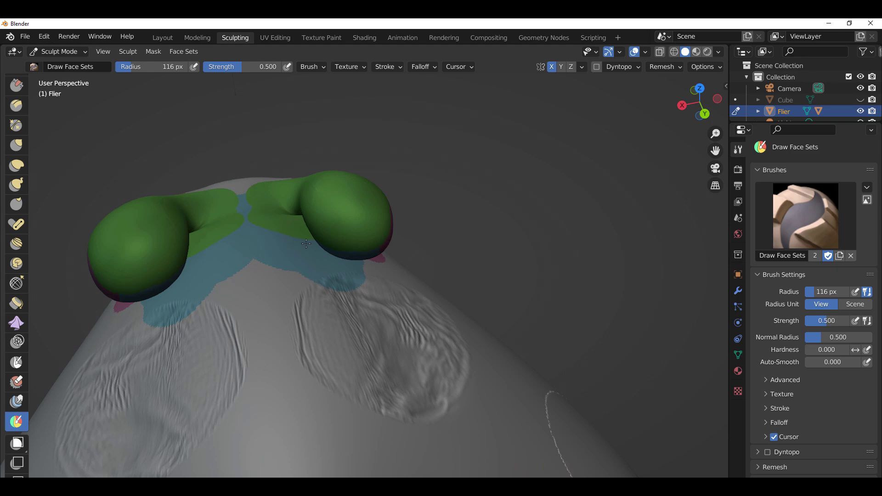
{"action": "middle_click_drag", "start_coordinate": [480, 233], "coordinate": [442, 260]}
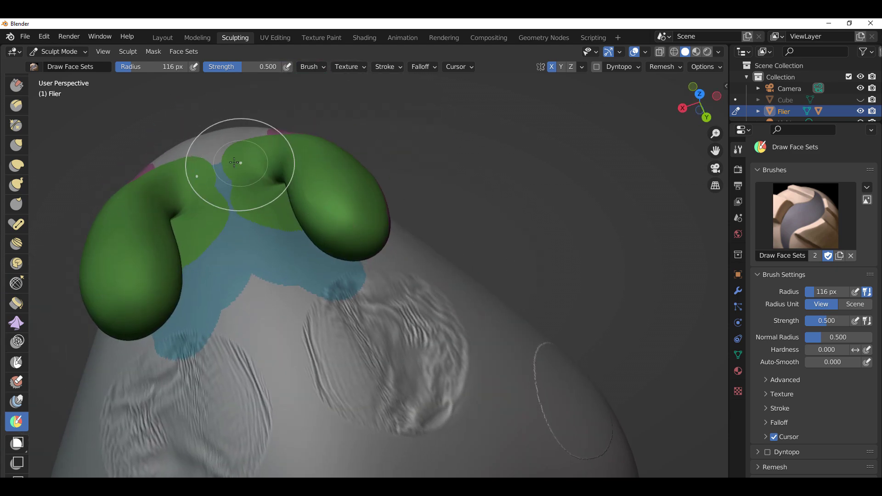
{"action": "left_click_drag", "start_coordinate": [234, 163], "coordinate": [241, 178]}
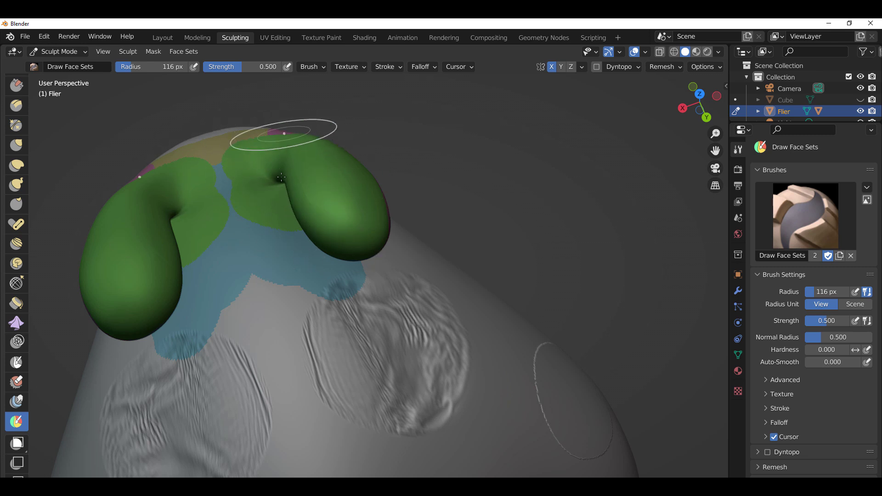
Isolate the green face set on the ears, examine it, and show all face sets again
{"action": "key", "text": "shift+h"}
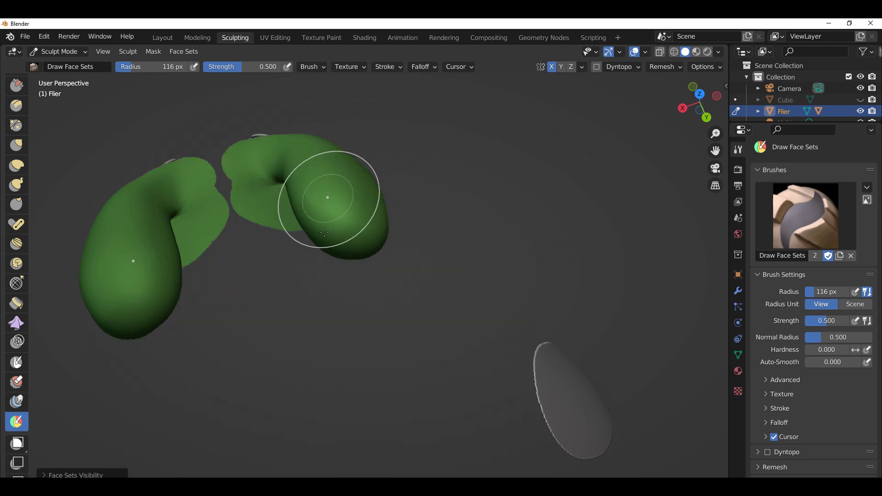
{"action": "middle_click_drag", "start_coordinate": [324, 233], "coordinate": [334, 292]}
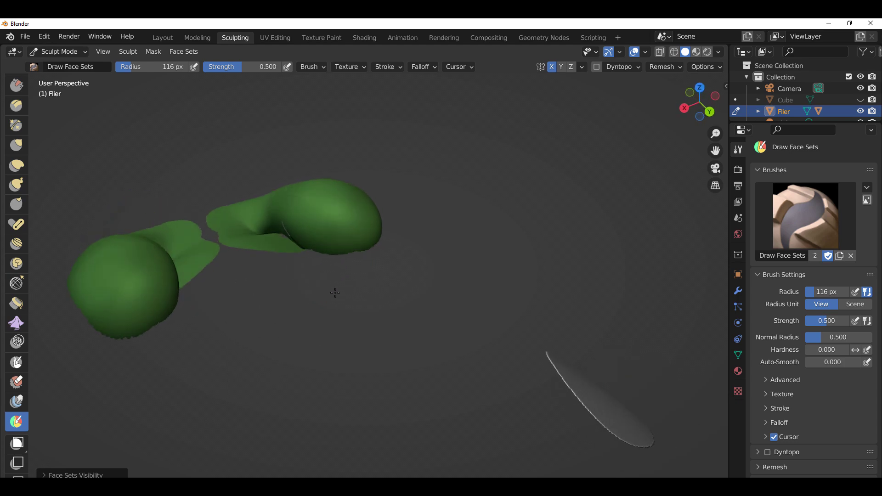
{"action": "key", "text": "shift+h"}
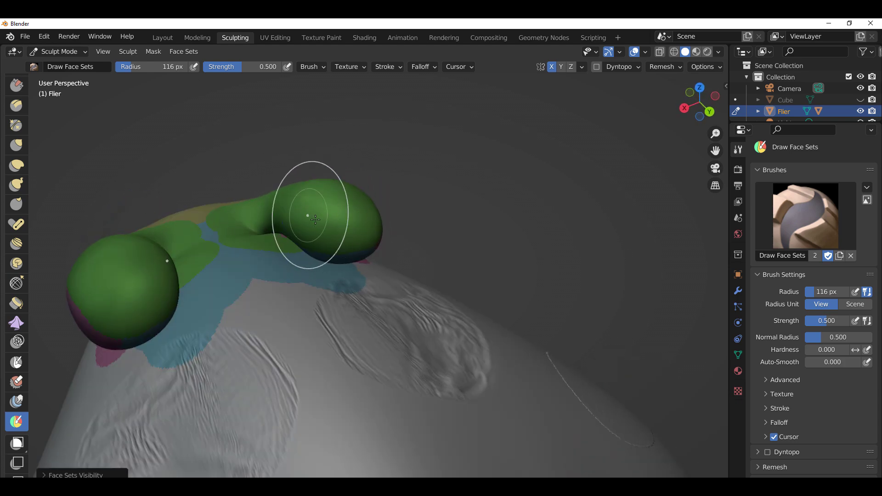
{"action": "middle_click_drag", "start_coordinate": [315, 220], "coordinate": [310, 273]}
{"action": "scroll", "coordinate": [201, 205], "scroll_direction": "up", "scroll_amount": 4}
{"action": "scroll", "coordinate": [203, 205], "scroll_direction": "down", "scroll_amount": 4}
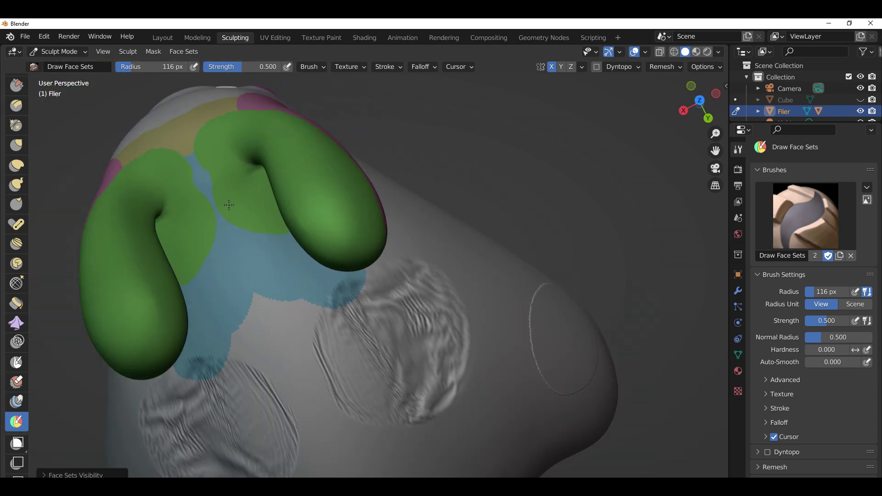
{"action": "middle_click_drag", "start_coordinate": [229, 205], "coordinate": [315, 232], "text": "shift"}
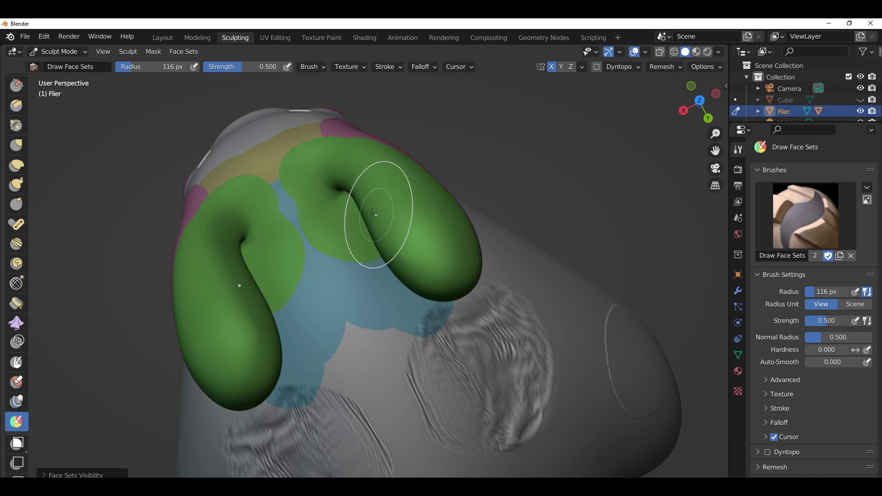
Extend the green ear face set over the blue, yellow and pink sets between and around the ears with Draw Face Sets
{"action": "mouse_move", "coordinate": [313, 198]}
{"action": "left_mouse_down"}
{"action": "mouse_move", "coordinate": [291, 193]}
{"action": "mouse_move", "coordinate": [299, 195]}
{"action": "left_mouse_up"}
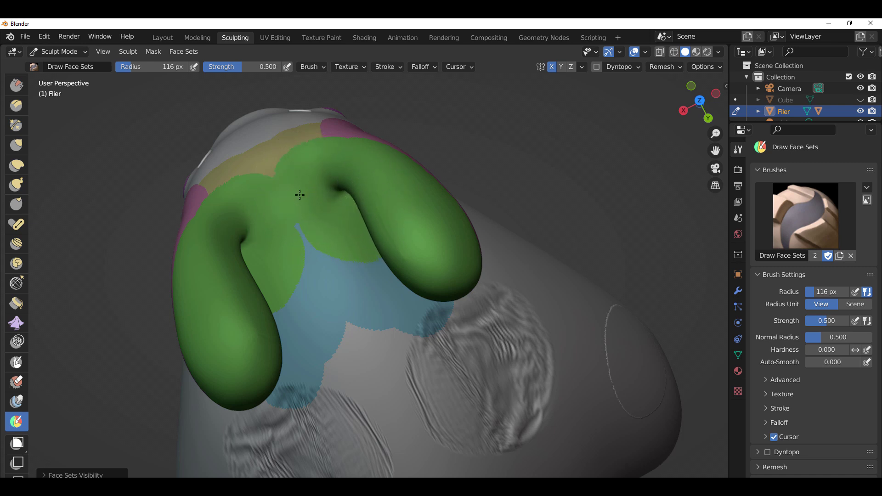
{"action": "mouse_move", "coordinate": [360, 290]}
{"action": "left_mouse_down"}
{"action": "mouse_move", "coordinate": [376, 349]}
{"action": "mouse_move", "coordinate": [295, 341]}
{"action": "left_mouse_up"}
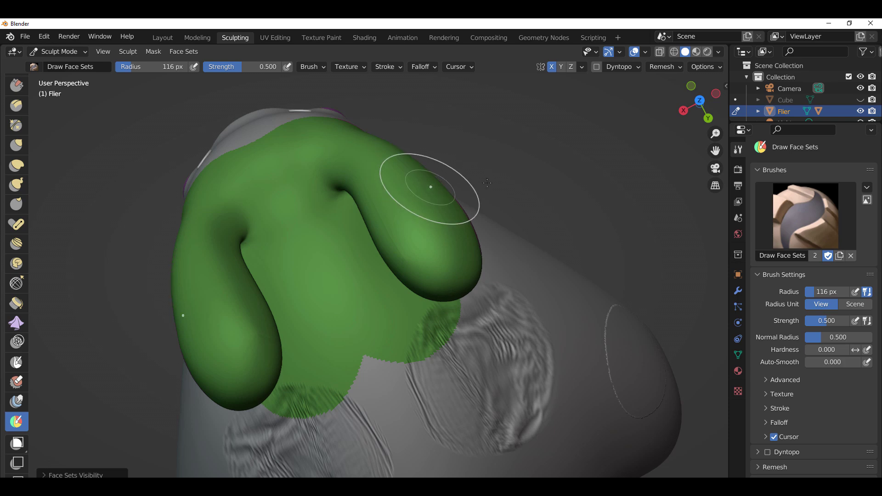
{"action": "middle_click_drag", "start_coordinate": [487, 182], "coordinate": [502, 276]}
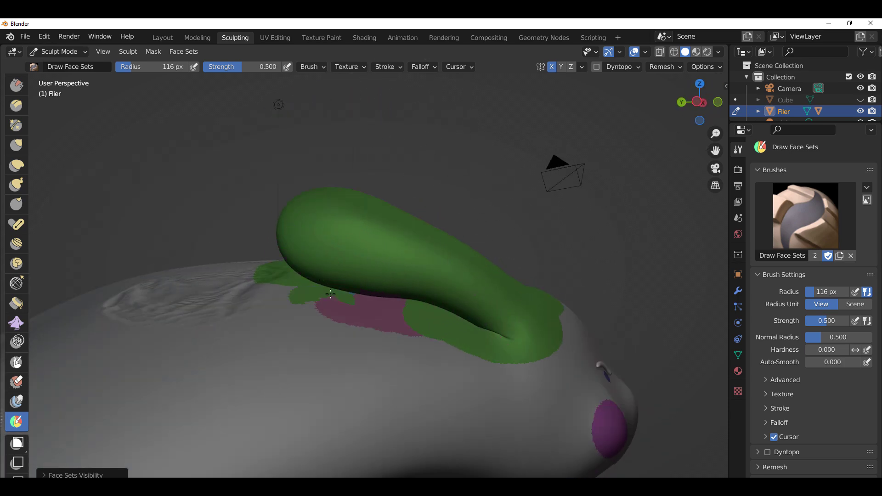
{"action": "middle_click_drag", "start_coordinate": [330, 294], "coordinate": [339, 268]}
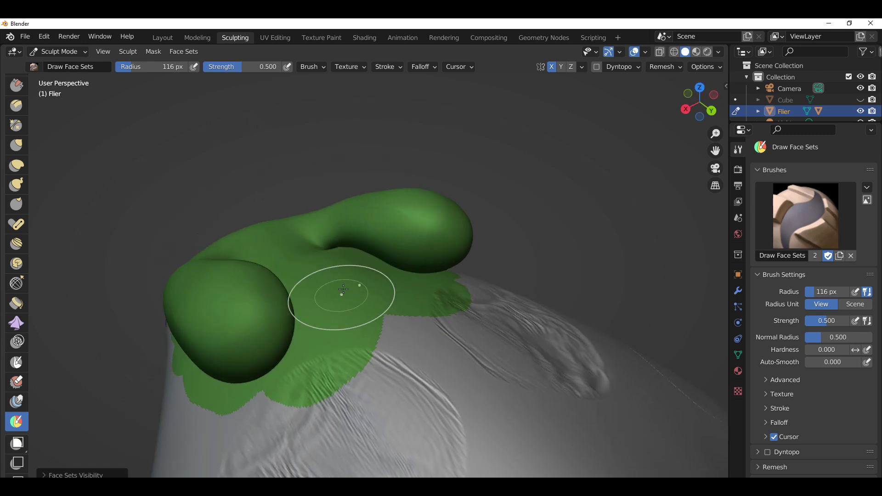
Toggle the isolation of the merged green face set, examine the isolated ears, and bring back the whole bunny
{"action": "key", "text": "h"}
{"action": "mouse_move", "coordinate": [337, 281]}
{"action": "middle_mouse_down"}
{"action": "mouse_move", "coordinate": [71, 263]}
{"action": "mouse_move", "coordinate": [83, 243]}
{"action": "middle_mouse_up"}
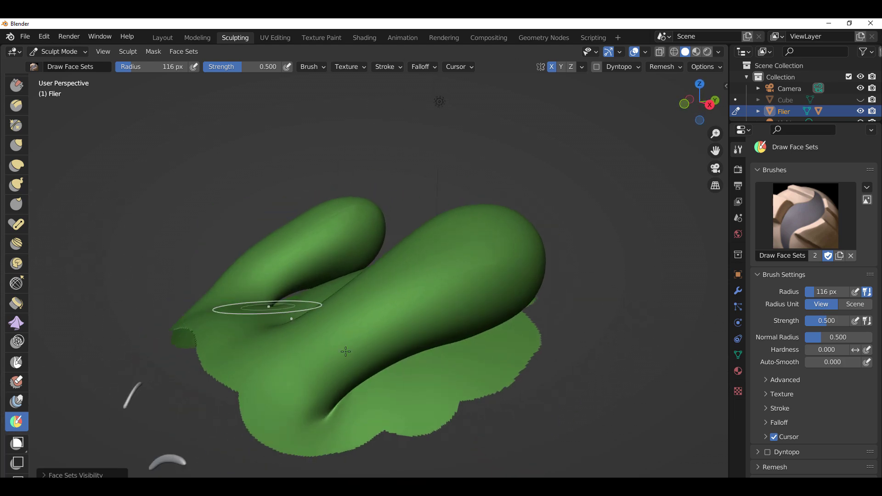
{"action": "scroll", "coordinate": [359, 280], "scroll_direction": "down", "scroll_amount": 5}
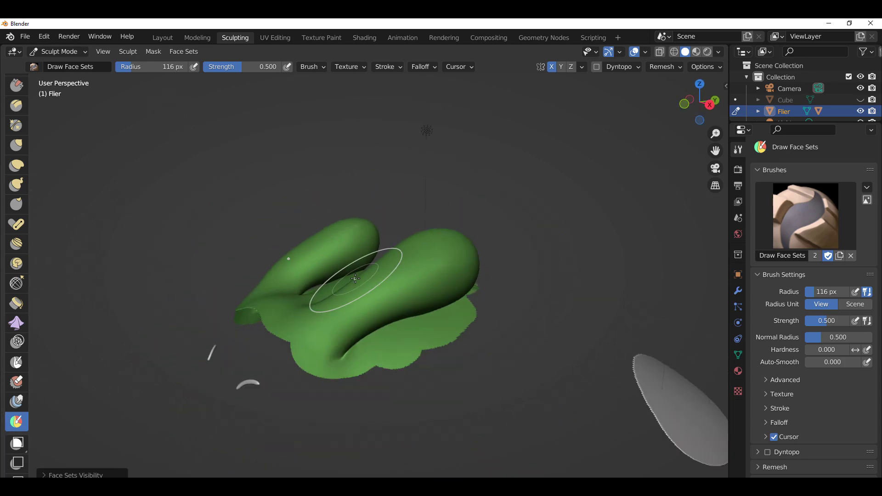
{"action": "middle_click_drag", "start_coordinate": [382, 281], "coordinate": [313, 285]}
{"action": "middle_click_drag", "start_coordinate": [380, 339], "coordinate": [350, 288]}
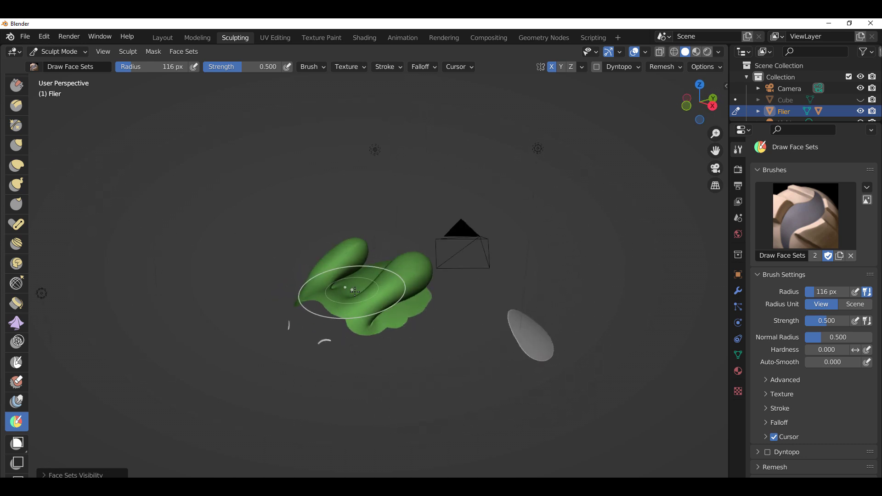
{"action": "key", "text": "h"}
{"action": "key", "text": "h"}
{"action": "key", "text": "h"}
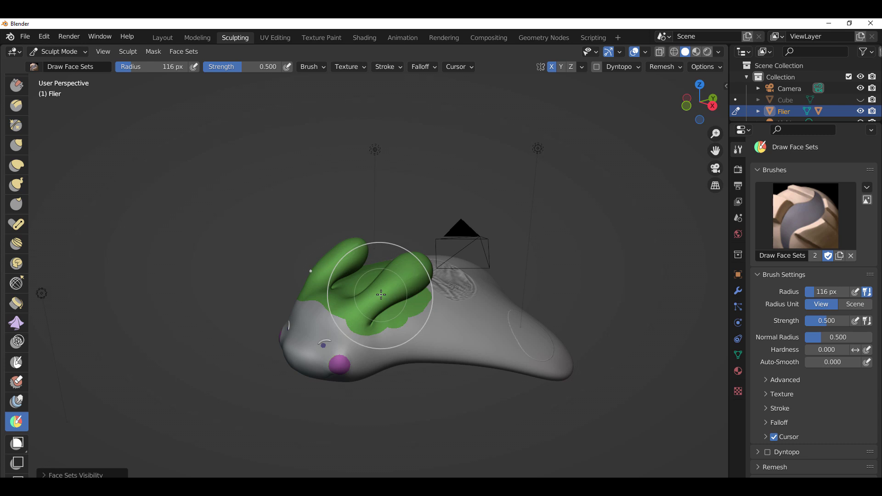
{"action": "key", "text": "h"}
{"action": "key", "text": "h"}
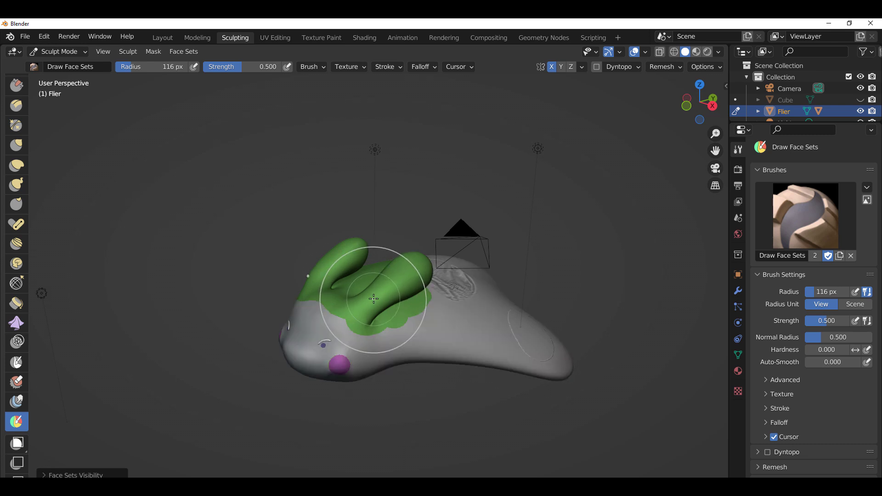
{"action": "mouse_move", "coordinate": [373, 311]}
{"action": "middle_mouse_down"}
{"action": "mouse_move", "coordinate": [432, 312]}
{"action": "mouse_move", "coordinate": [473, 275]}
{"action": "middle_mouse_up"}
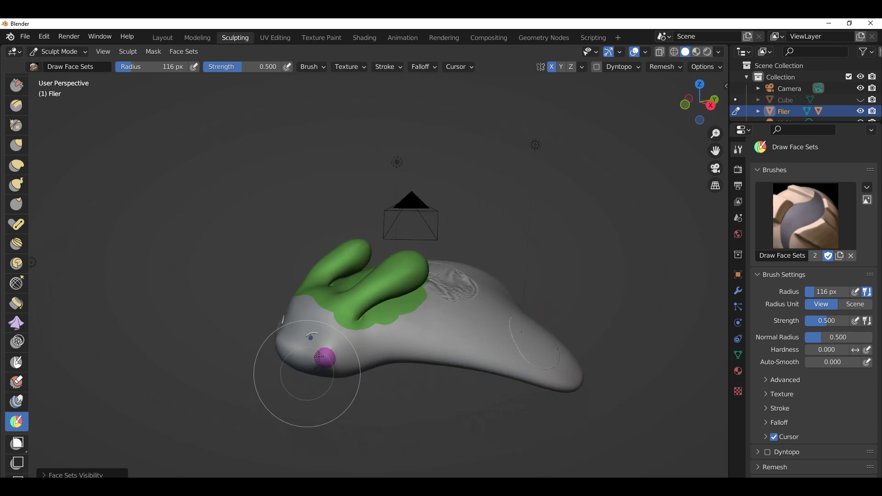
{"action": "key", "text": "h"}
{"action": "key", "text": "h"}
{"action": "middle_click_drag", "start_coordinate": [325, 359], "coordinate": [300, 304]}
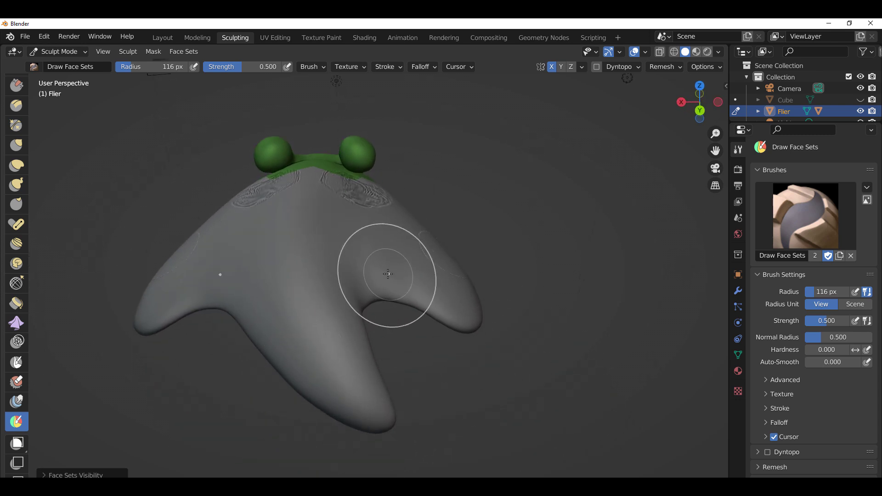
Paint a new mirrored face set over the fins and tail, and extend the green ear set along the back
{"action": "left_click", "coordinate": [367, 275]}
{"action": "left_click_drag", "start_coordinate": [391, 268], "coordinate": [451, 298]}
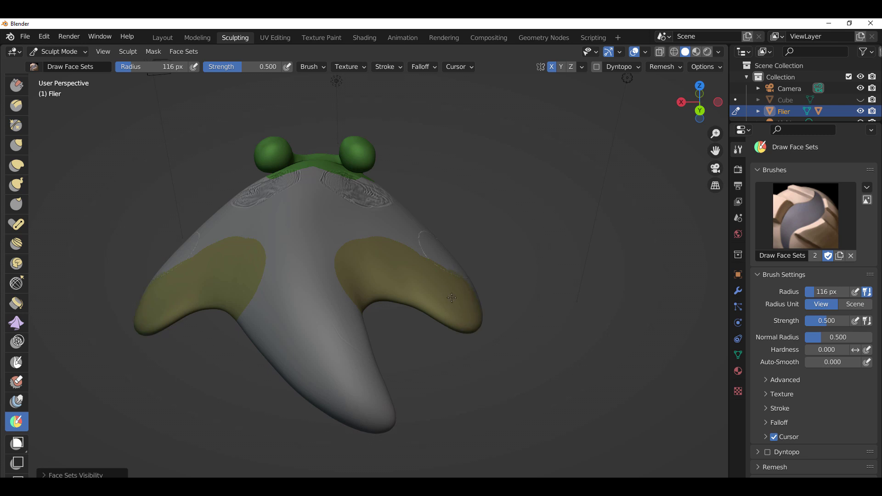
{"action": "mouse_move", "coordinate": [369, 270]}
{"action": "left_mouse_down"}
{"action": "mouse_move", "coordinate": [342, 303]}
{"action": "mouse_move", "coordinate": [332, 363]}
{"action": "mouse_move", "coordinate": [303, 354]}
{"action": "mouse_move", "coordinate": [383, 399]}
{"action": "left_mouse_up"}
{"action": "middle_click_drag", "start_coordinate": [311, 319], "coordinate": [423, 329]}
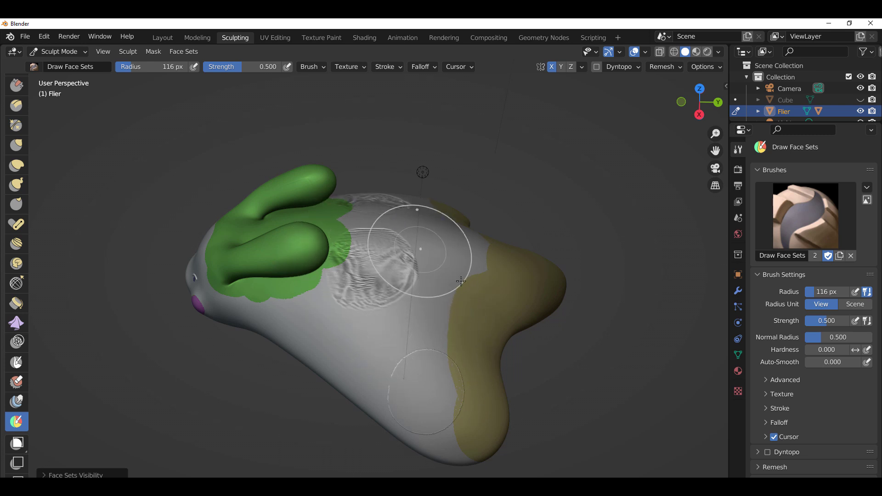
{"action": "mouse_move", "coordinate": [315, 227]}
{"action": "left_mouse_down"}
{"action": "mouse_move", "coordinate": [415, 232]}
{"action": "mouse_move", "coordinate": [504, 261]}
{"action": "left_mouse_up"}
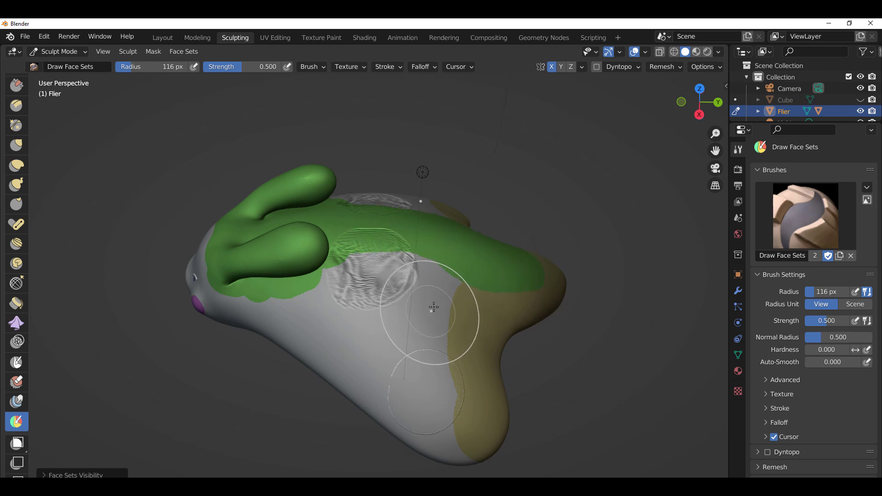
Paint the grey body face set back over the fins, tail and back, up to the area behind the ears
{"action": "mouse_move", "coordinate": [433, 307]}
{"action": "left_mouse_down", "text": "ctrl"}
{"action": "mouse_move", "coordinate": [453, 246]}
{"action": "mouse_move", "coordinate": [461, 340]}
{"action": "left_mouse_up", "text": "ctrl"}
{"action": "left_click_drag", "start_coordinate": [490, 301], "coordinate": [461, 438], "text": "ctrl"}
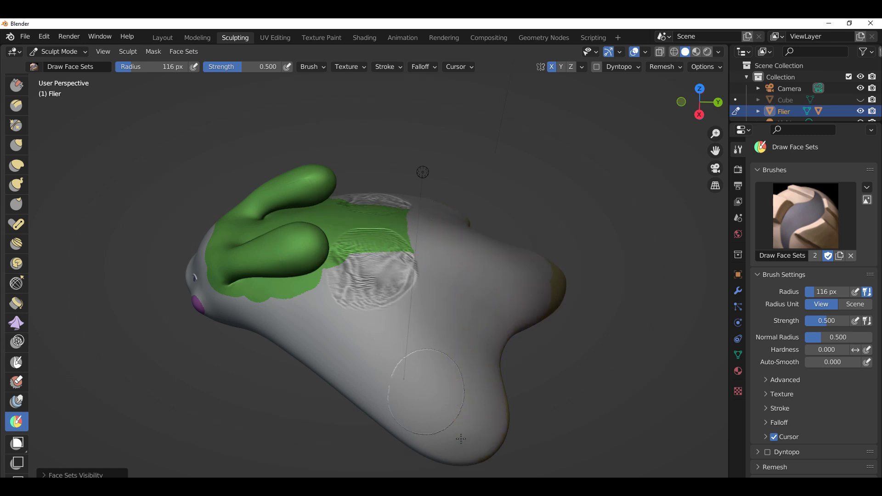
{"action": "middle_click_drag", "start_coordinate": [505, 396], "coordinate": [280, 320]}
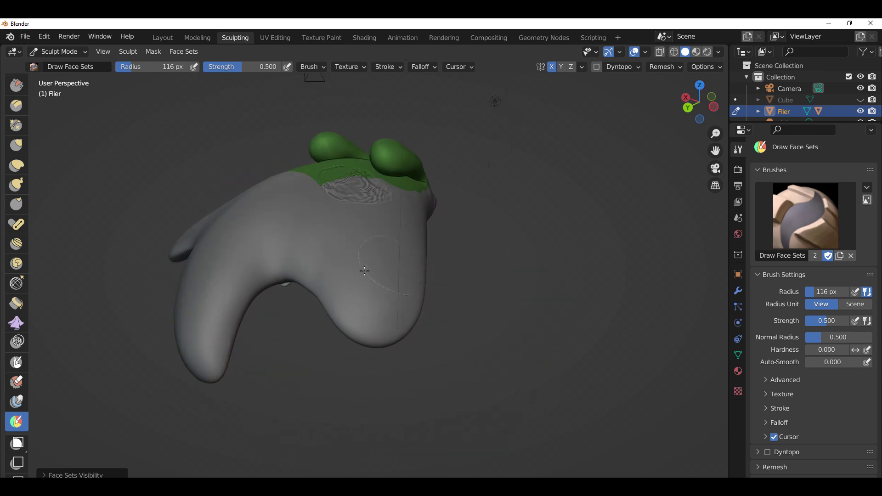
{"action": "middle_click_drag", "start_coordinate": [305, 256], "coordinate": [441, 308]}
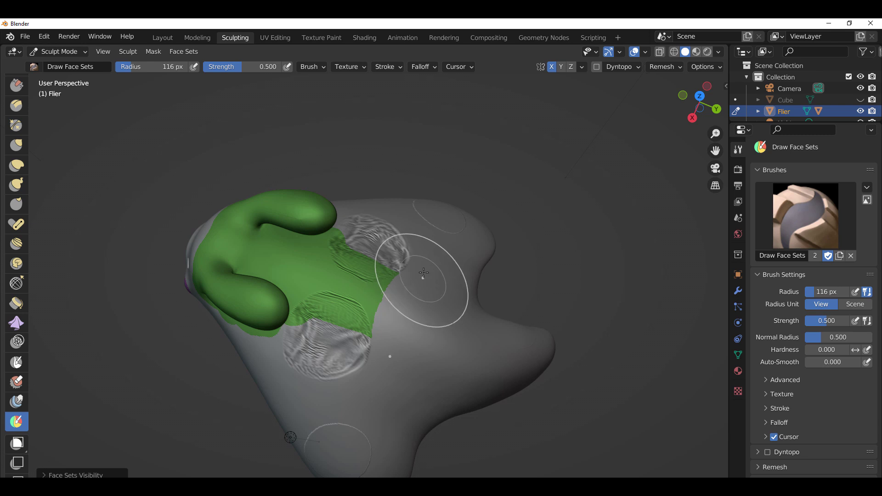
{"action": "left_click_drag", "start_coordinate": [423, 273], "coordinate": [393, 315], "text": "ctrl"}
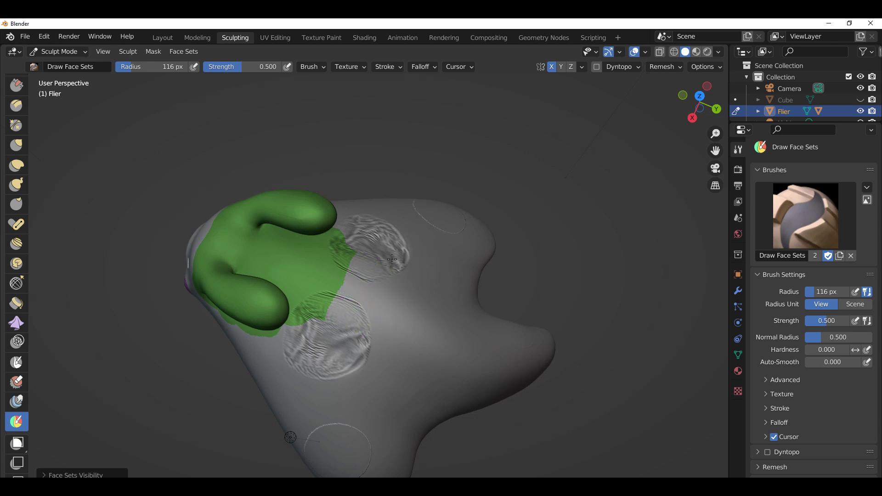
{"action": "left_click_drag", "start_coordinate": [391, 260], "coordinate": [315, 345], "text": "ctrl"}
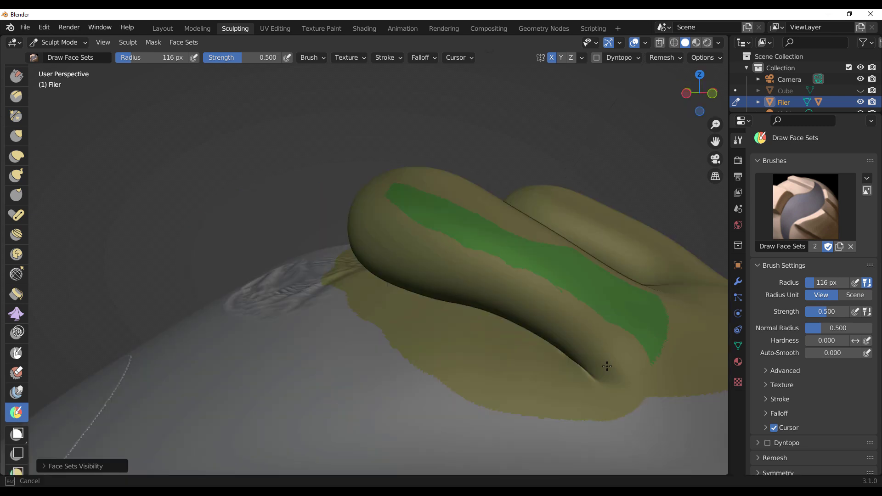
Paint the olive face set over the remaining green strip on the ear and touch up its edge on the forehead
{"action": "left_click_drag", "start_coordinate": [606, 317], "coordinate": [626, 323]}
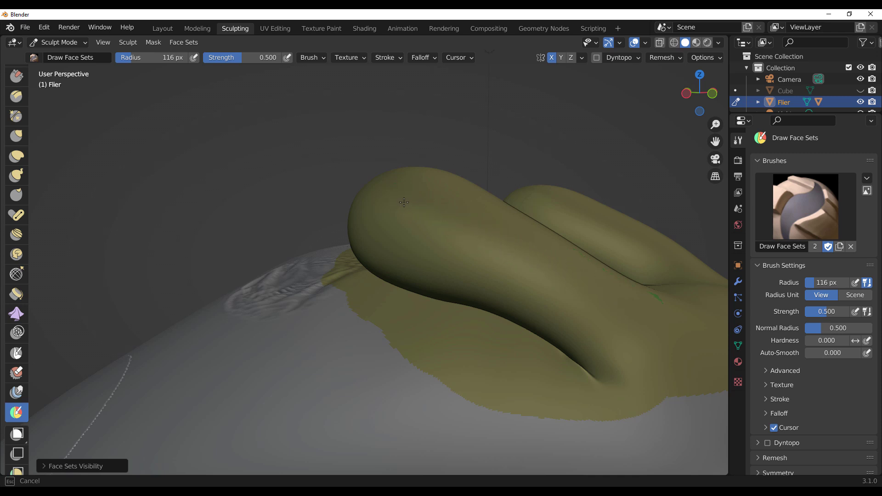
{"action": "middle_click_drag", "start_coordinate": [404, 202], "coordinate": [395, 301]}
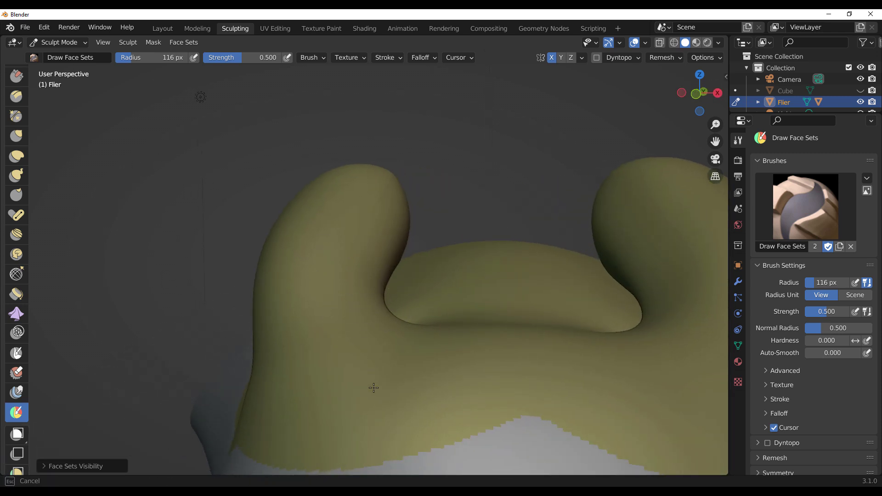
{"action": "mouse_move", "coordinate": [374, 388]}
{"action": "left_mouse_down", "text": "ctrl"}
{"action": "mouse_move", "coordinate": [474, 402]}
{"action": "mouse_move", "coordinate": [486, 417]}
{"action": "mouse_move", "coordinate": [351, 409]}
{"action": "left_mouse_up", "text": "ctrl"}
Isolate the olive ear face set, show all face sets again, and view the whole bunny
{"action": "scroll", "coordinate": [360, 399], "scroll_direction": "down", "scroll_amount": 2}
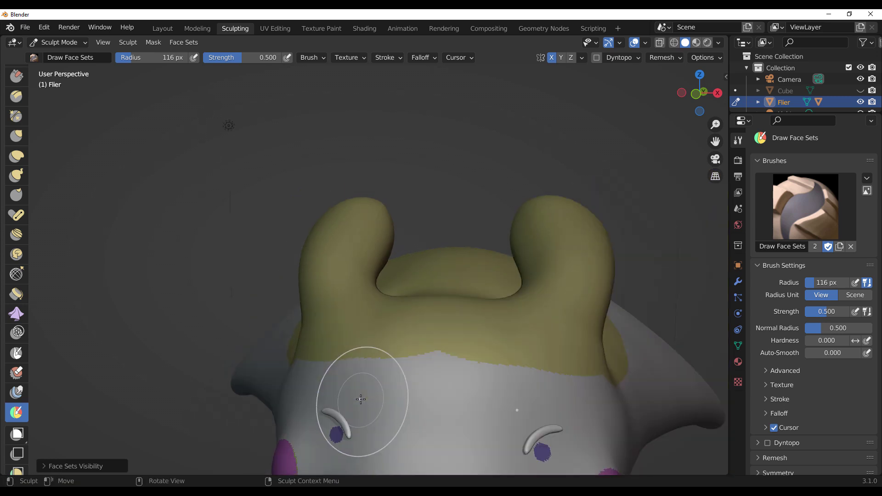
{"action": "key", "text": "shift+h"}
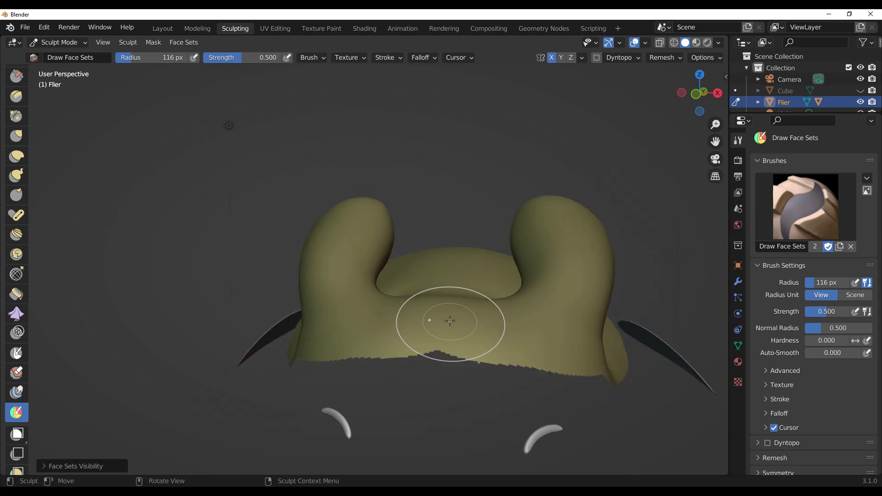
{"action": "middle_click_drag", "start_coordinate": [450, 321], "coordinate": [417, 329]}
{"action": "key", "text": "shift+h"}
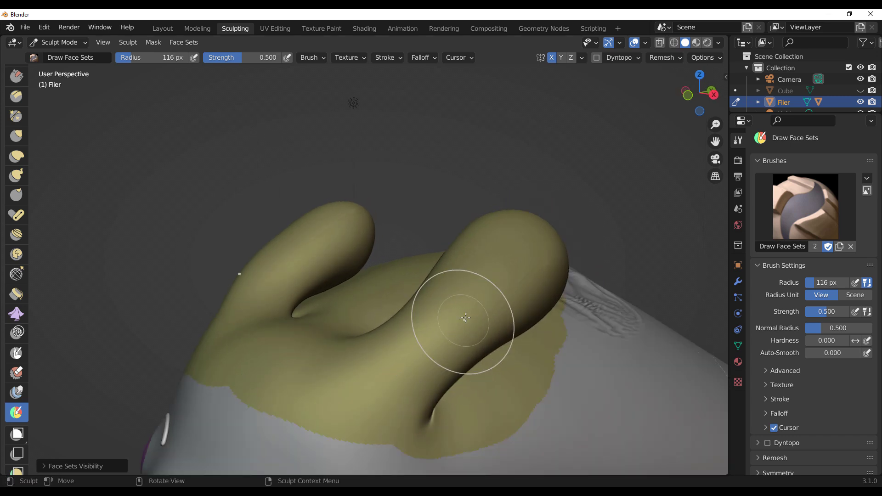
{"action": "scroll", "coordinate": [465, 317], "scroll_direction": "down", "scroll_amount": 7}
{"action": "middle_click_drag", "start_coordinate": [482, 334], "coordinate": [473, 329]}
{"action": "scroll", "coordinate": [317, 278], "scroll_direction": "up", "scroll_amount": 6}
{"action": "scroll", "coordinate": [314, 281], "scroll_direction": "down", "scroll_amount": 2}
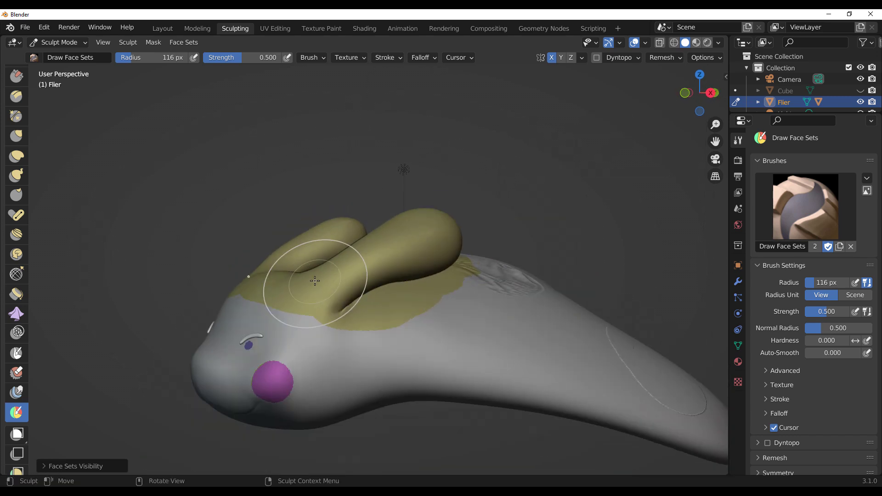